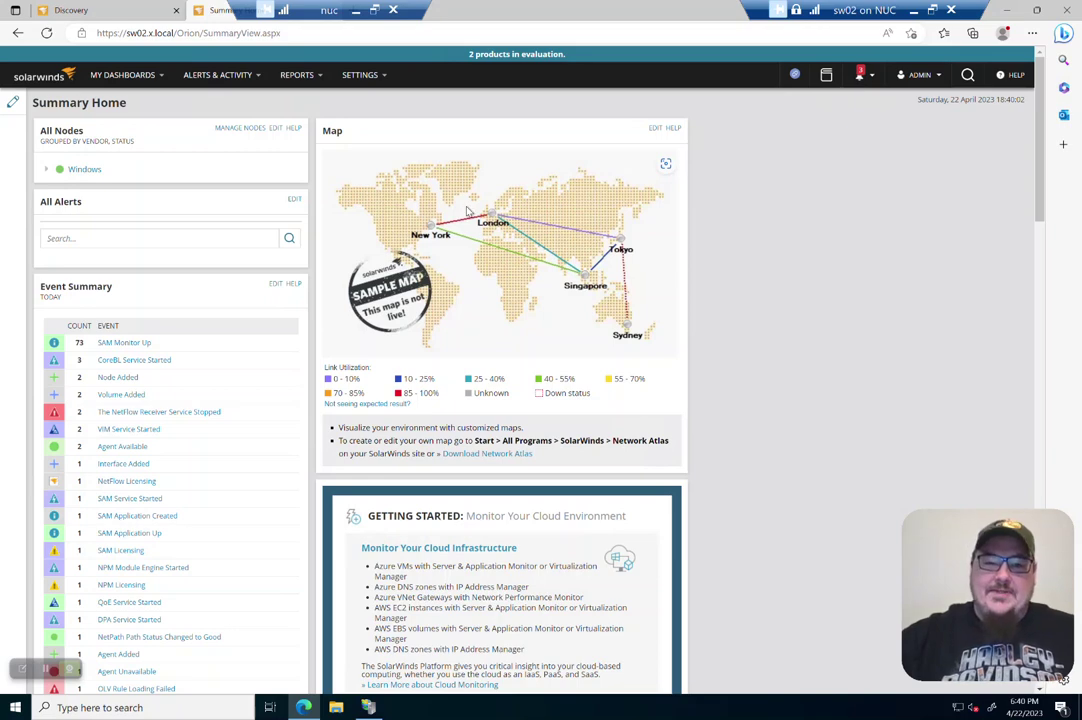
Start a new network discovery and add an empty IP range to the network selection
left_click(360, 75)
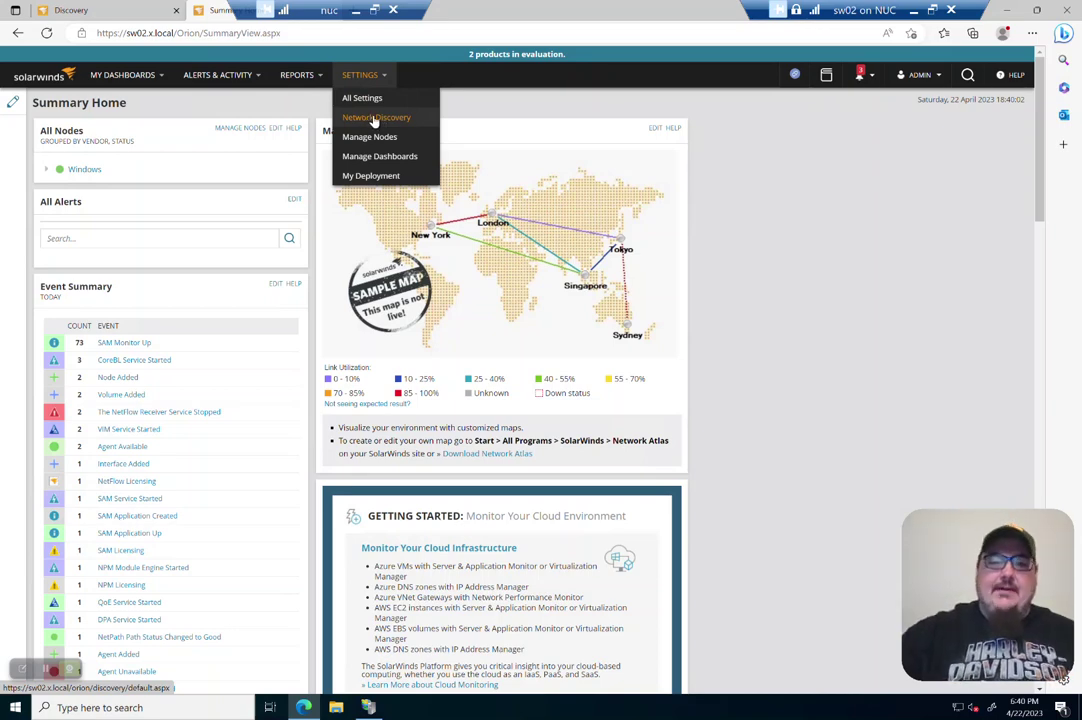
left_click(374, 118)
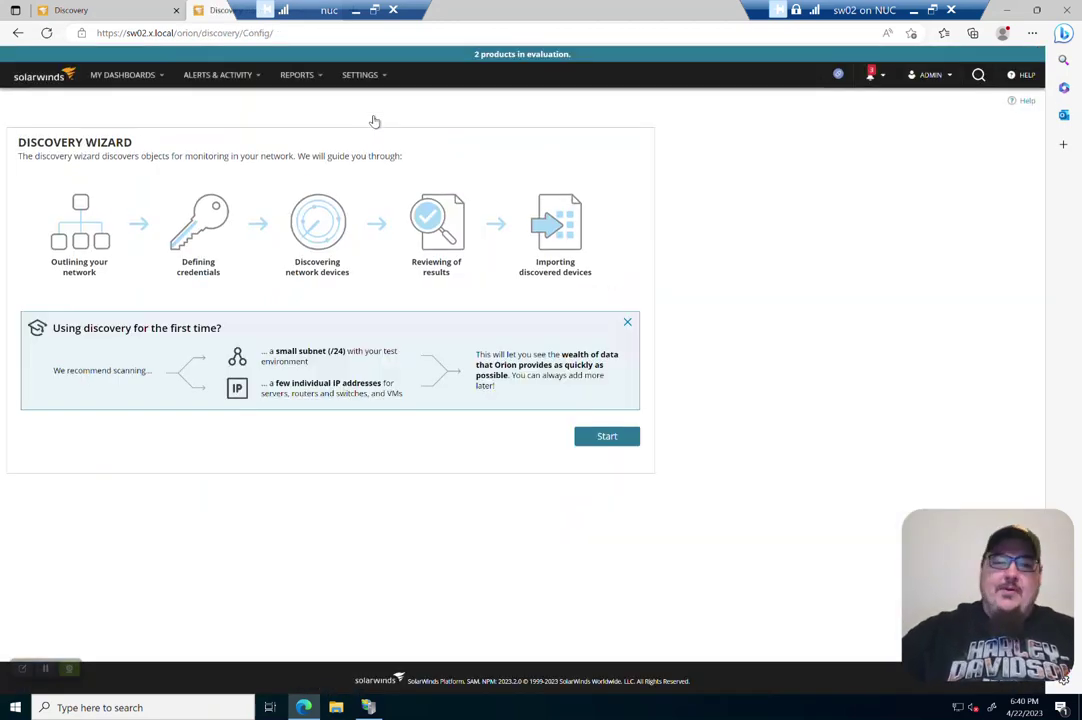
left_click(598, 440)
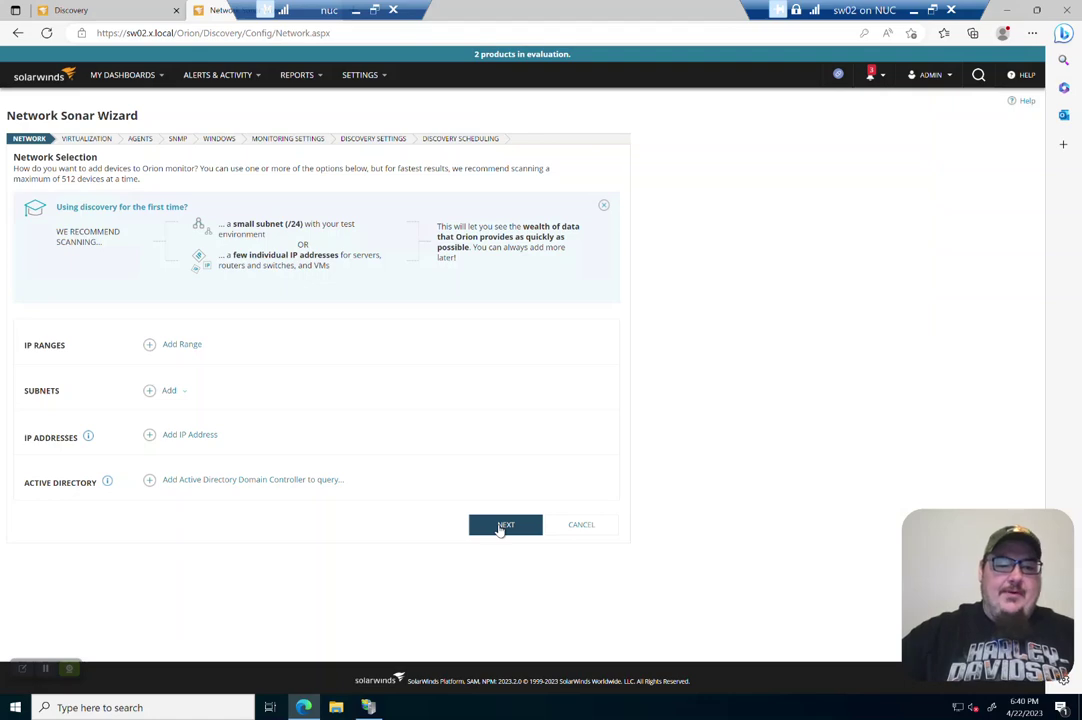
left_click(176, 345)
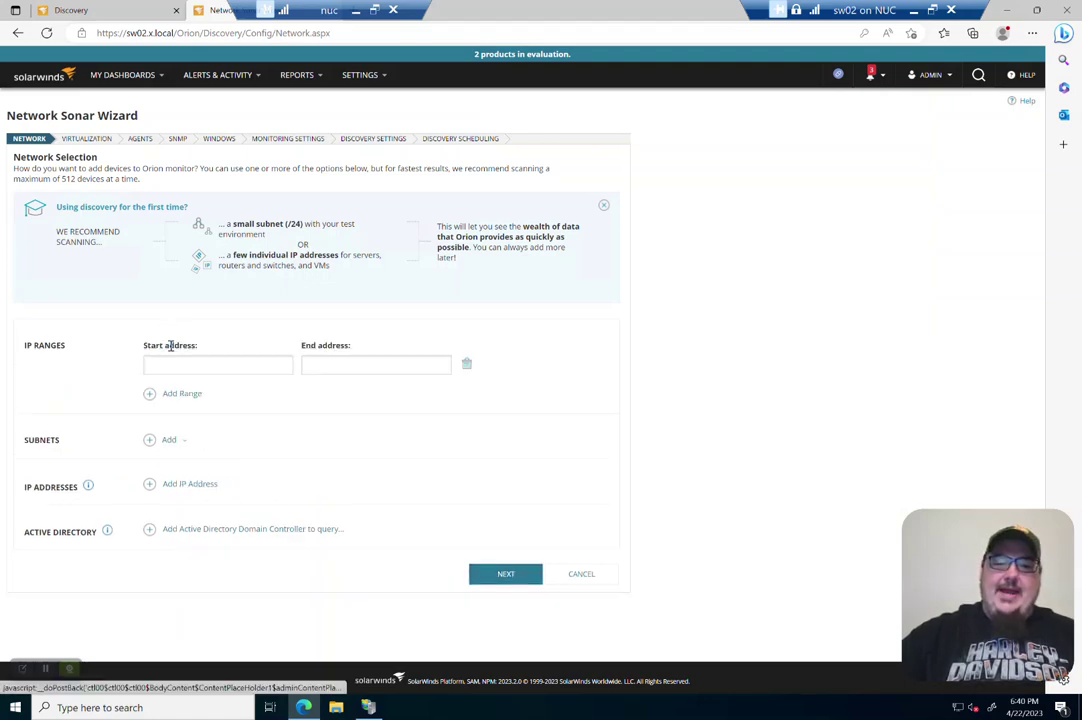
Switch to the Info notes in Notepad and look up the IP addresses of sql01 and web01, returning to the discovery wizard
left_click(914, 10)
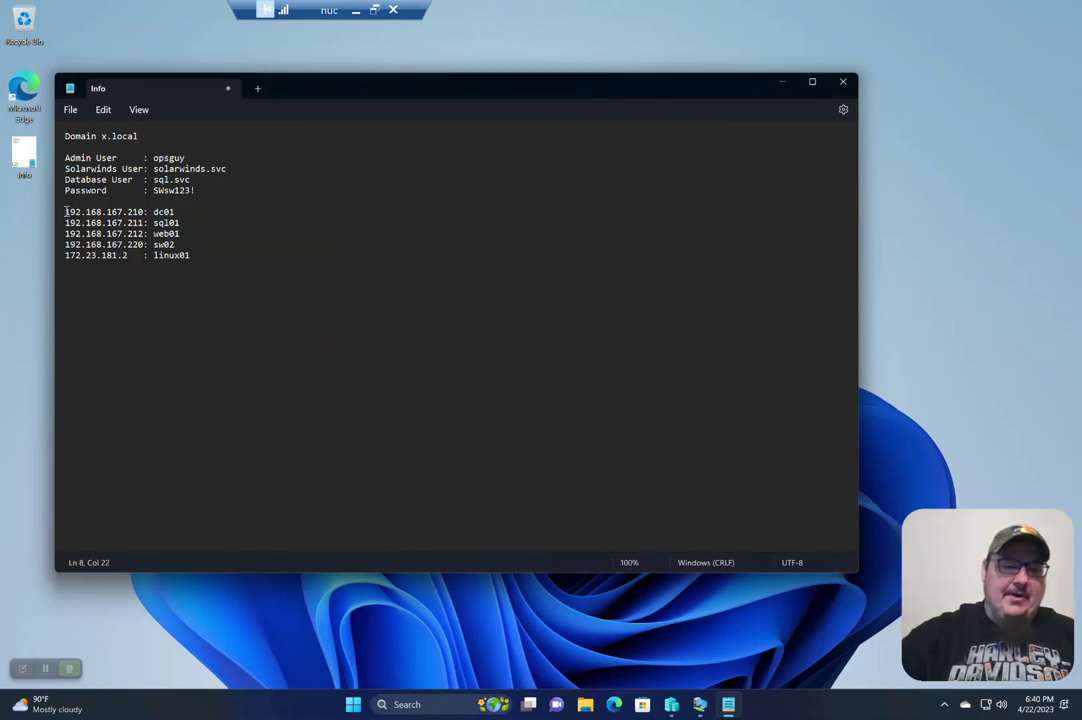
left_click_drag(65, 211, 196, 248)
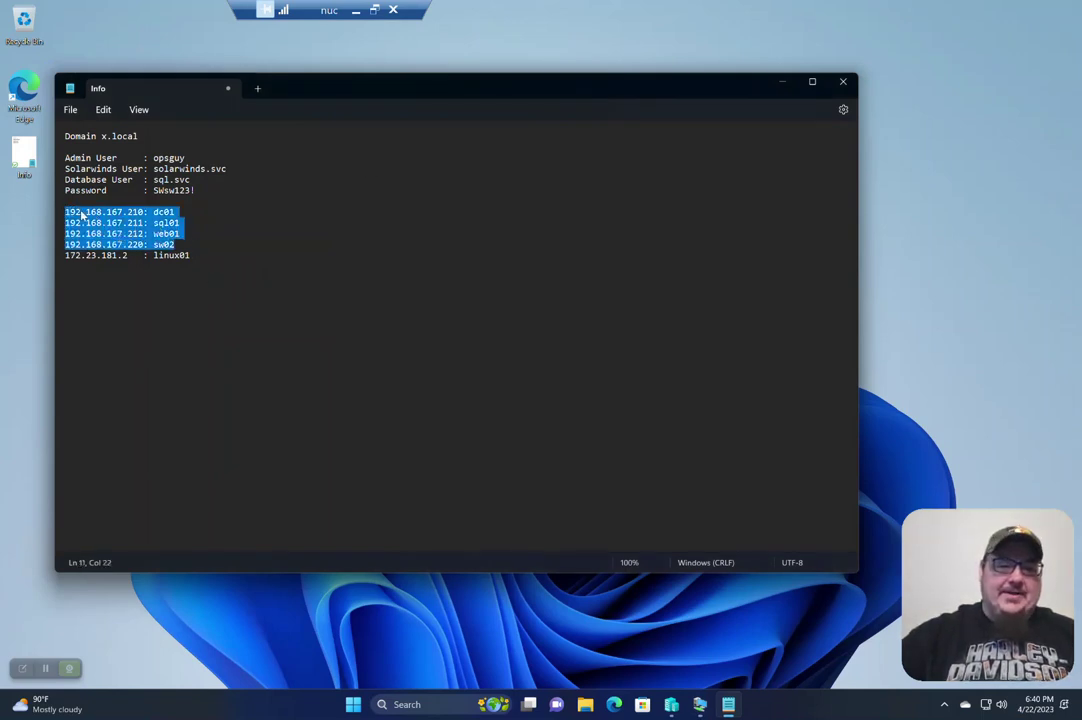
left_click(181, 211)
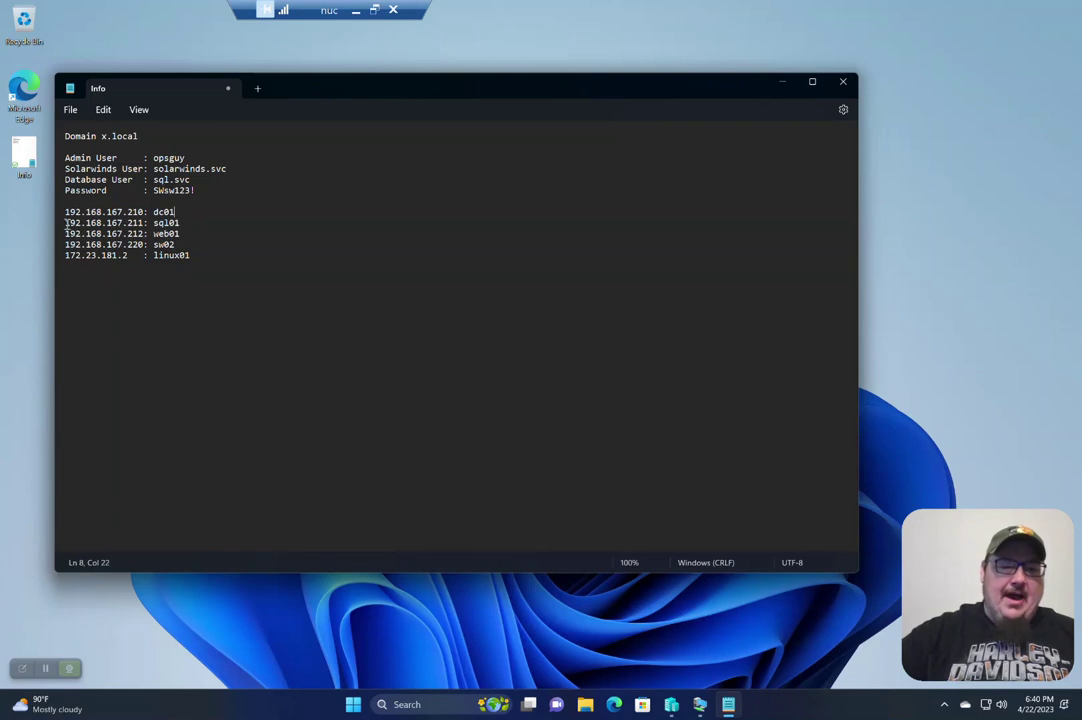
mouse_move(66, 222)
left_mouse_down()
mouse_move(189, 233)
mouse_move(182, 245)
mouse_move(69, 245)
left_mouse_up()
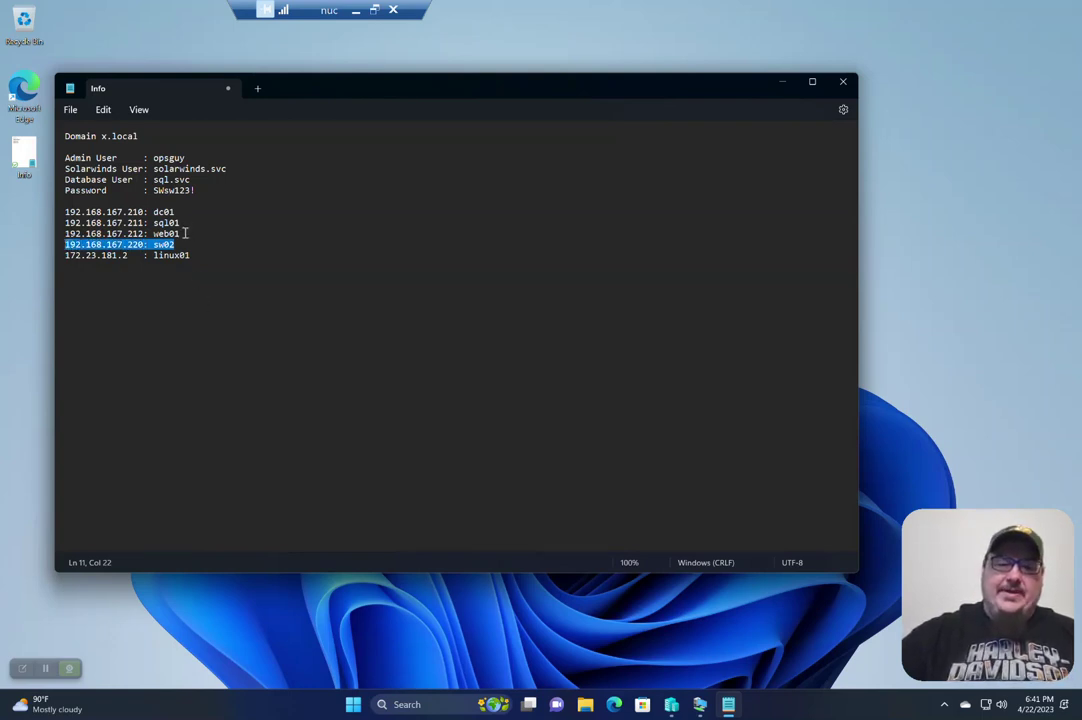
left_click_drag(185, 233, 64, 223)
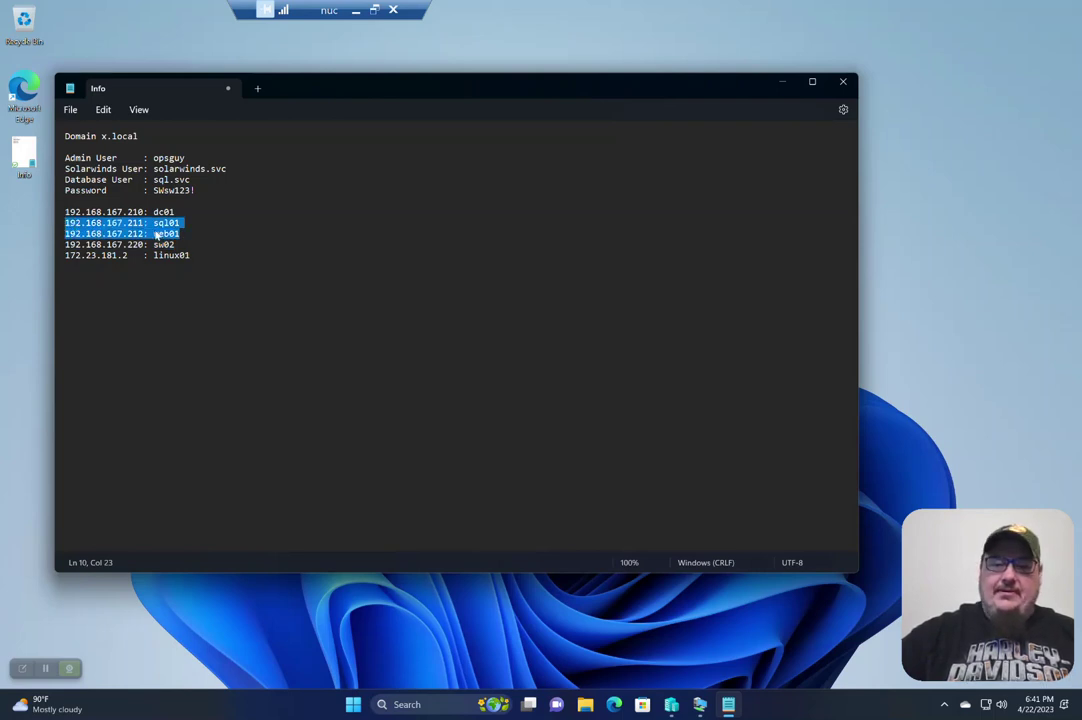
left_click(700, 705)
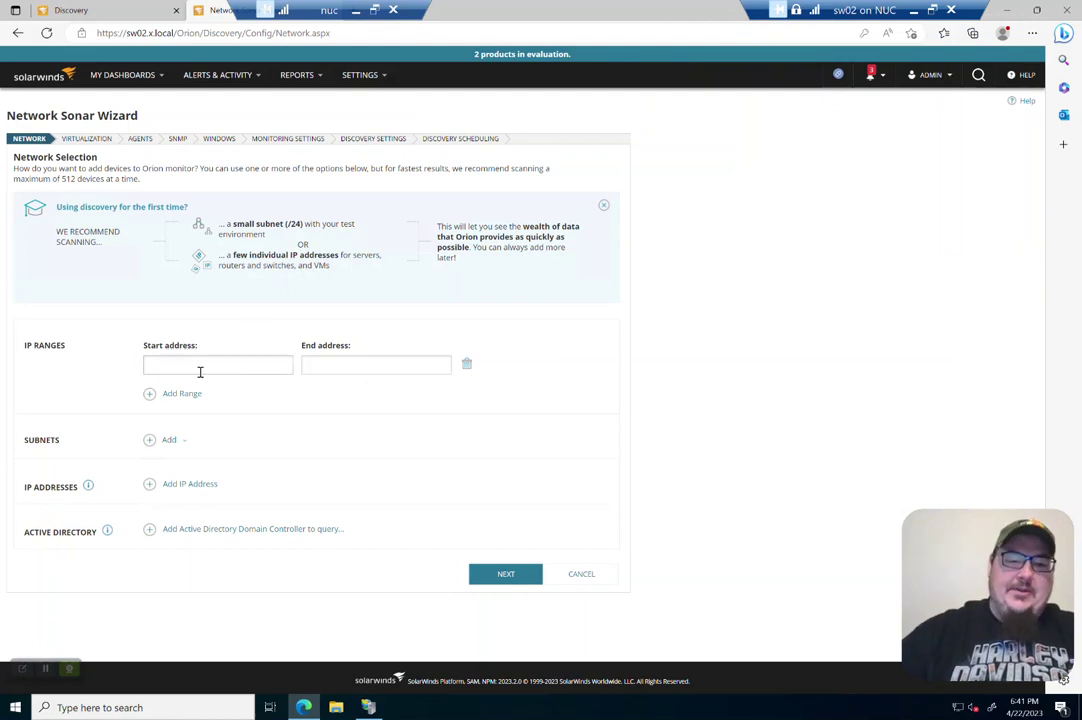
Set the IP range to scan from start address 192.168.167.211 to end address 192.168.167.212
left_click(200, 368)
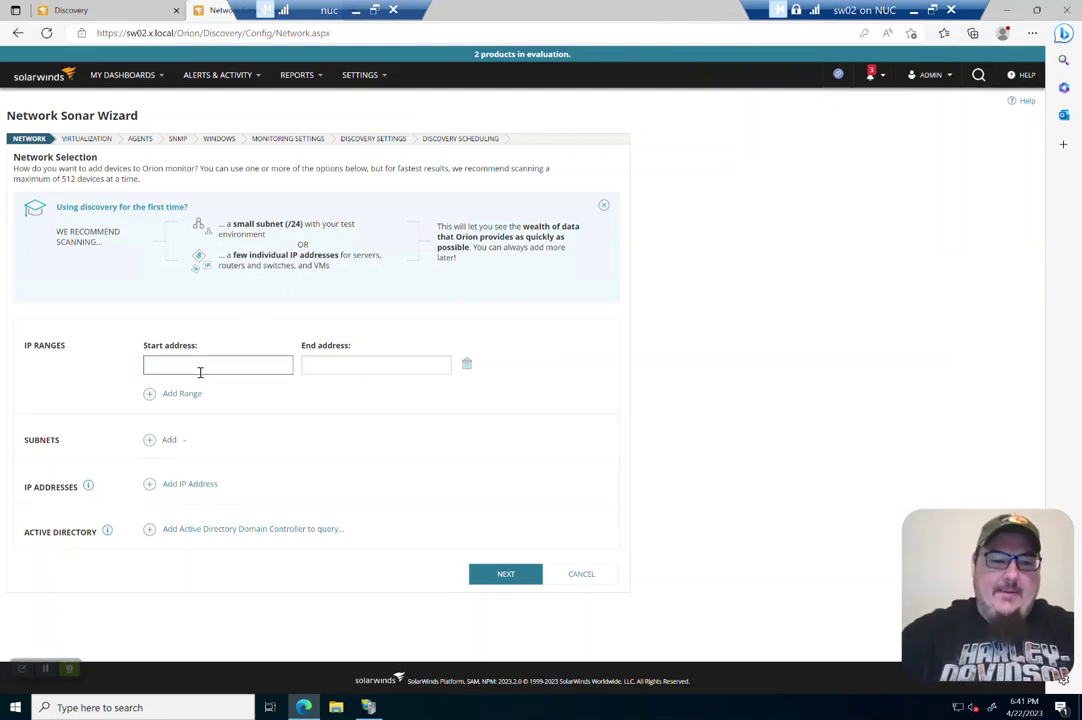
type("192.168.")
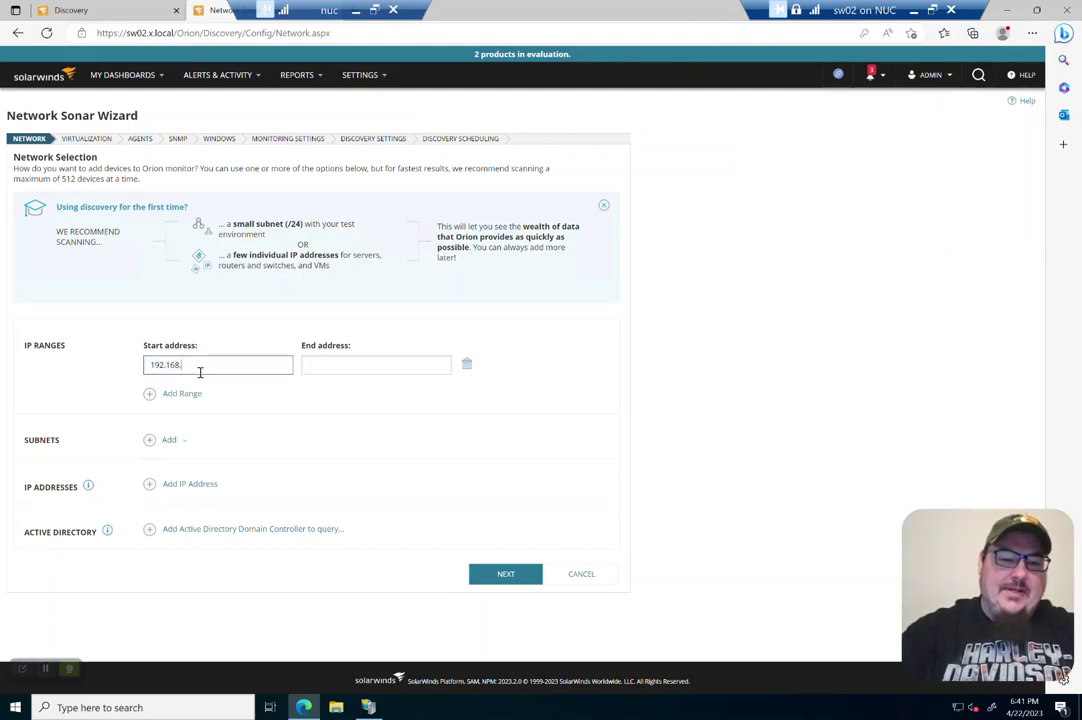
type("167.2")
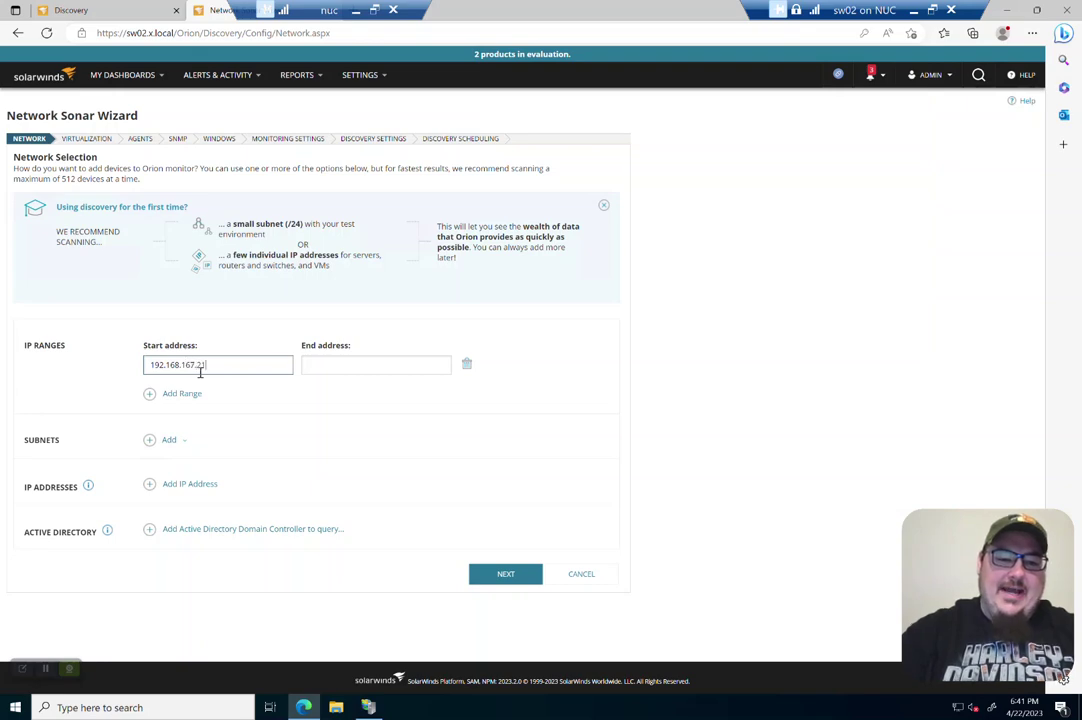
type("11")
key("alt+Tab")
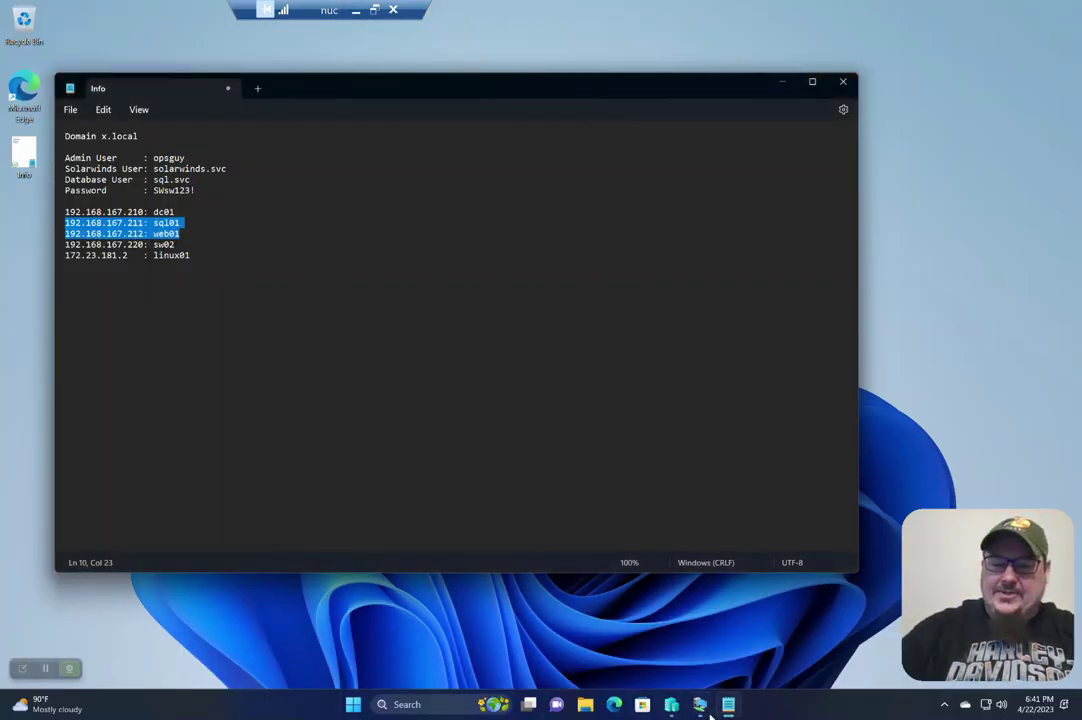
mouse_move(700, 705)
left_click(755, 650)
type("192.168.167.211")
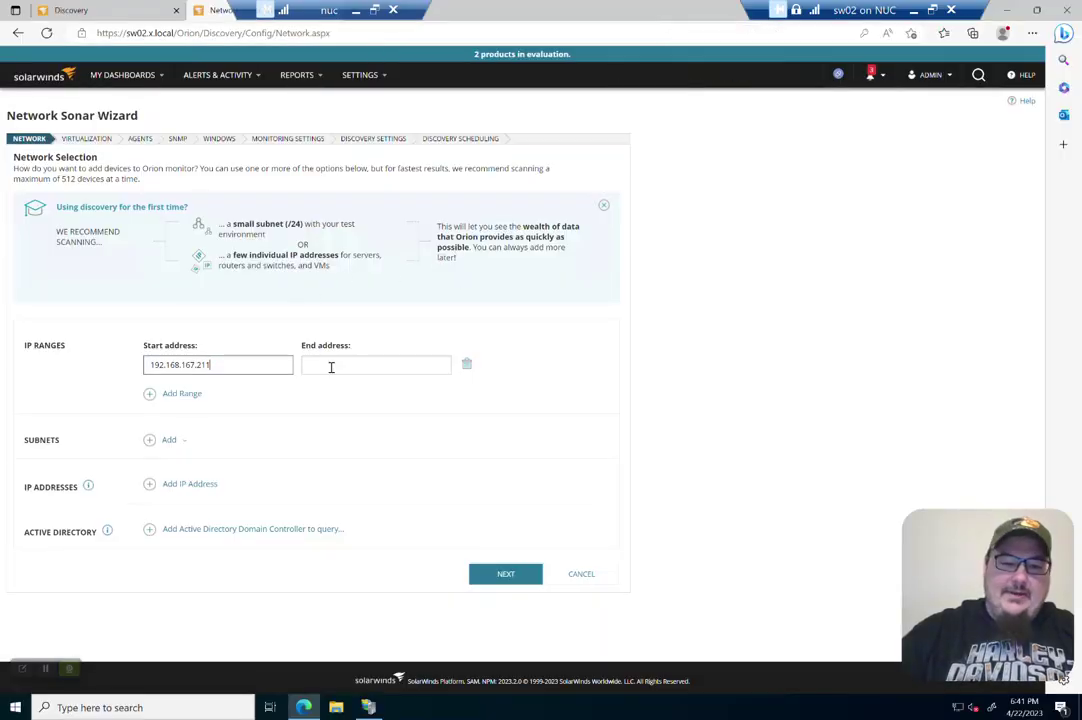
left_click(331, 367)
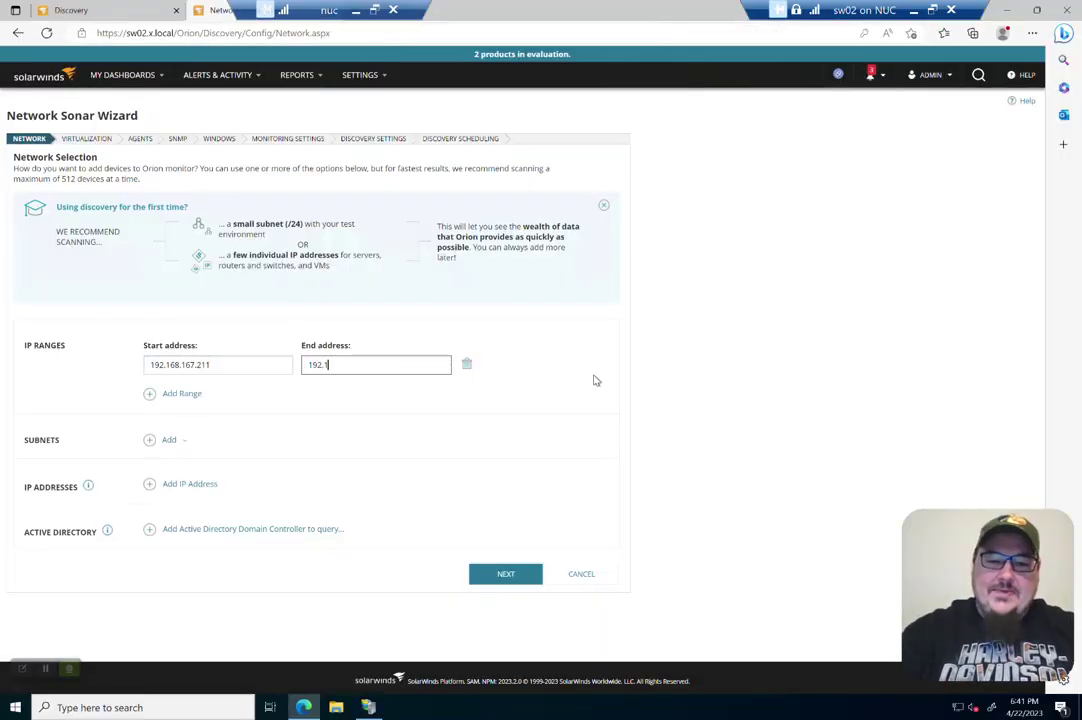
type("192.168.167.212")
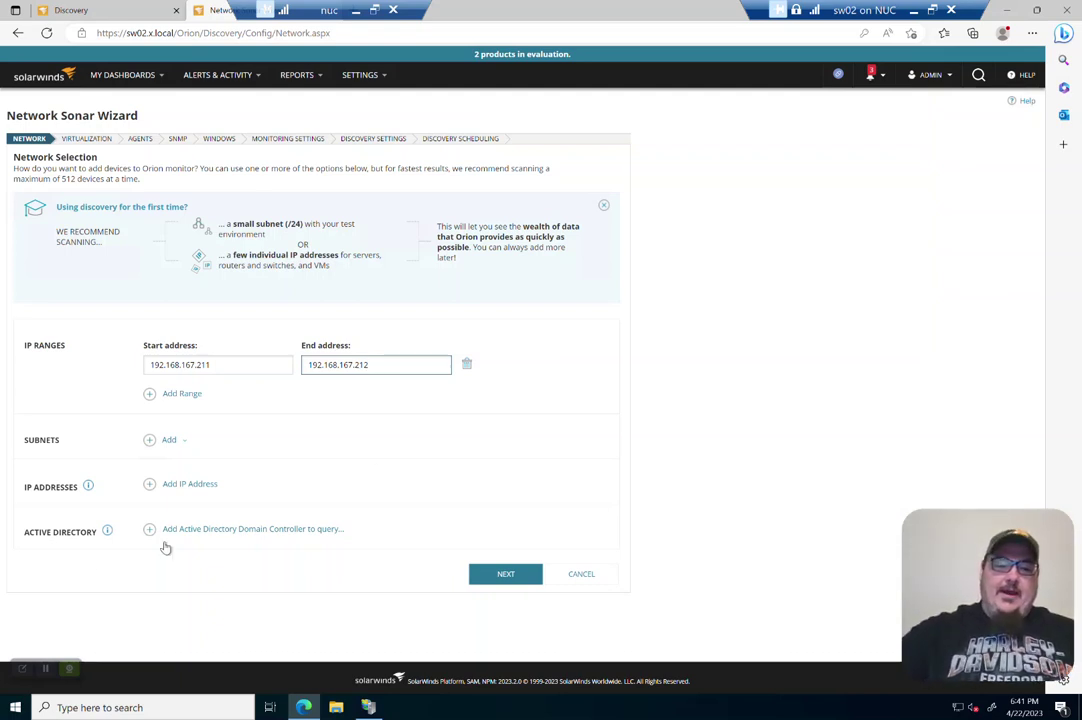
left_click(176, 440)
left_click(107, 505)
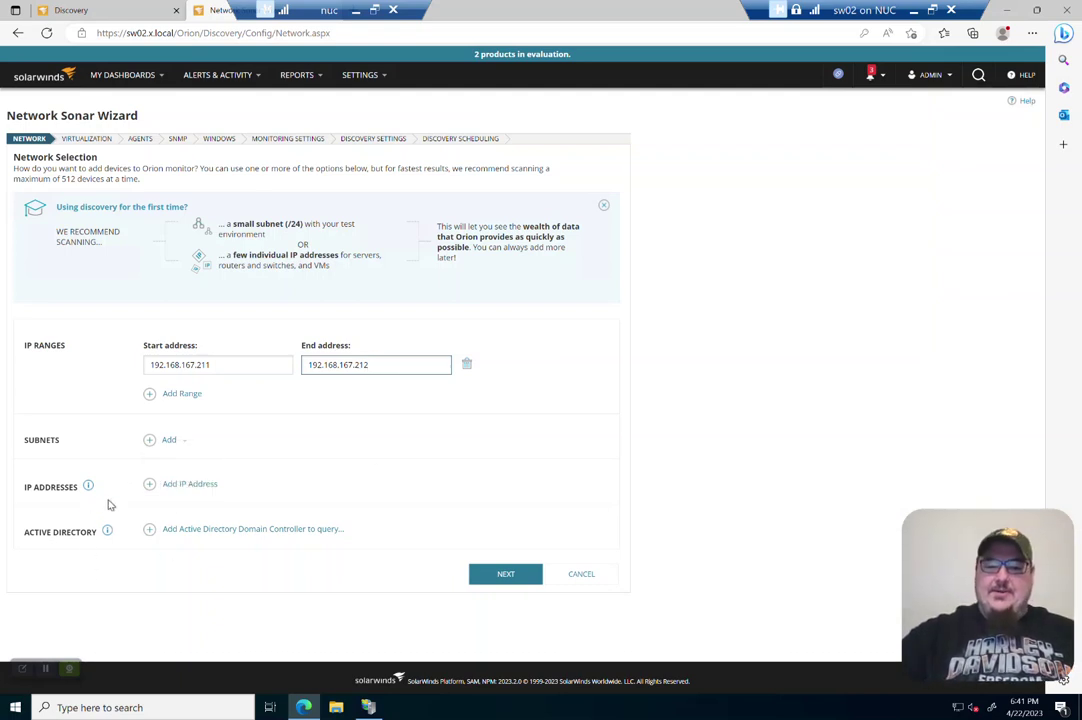
left_click(176, 442)
left_click(356, 547)
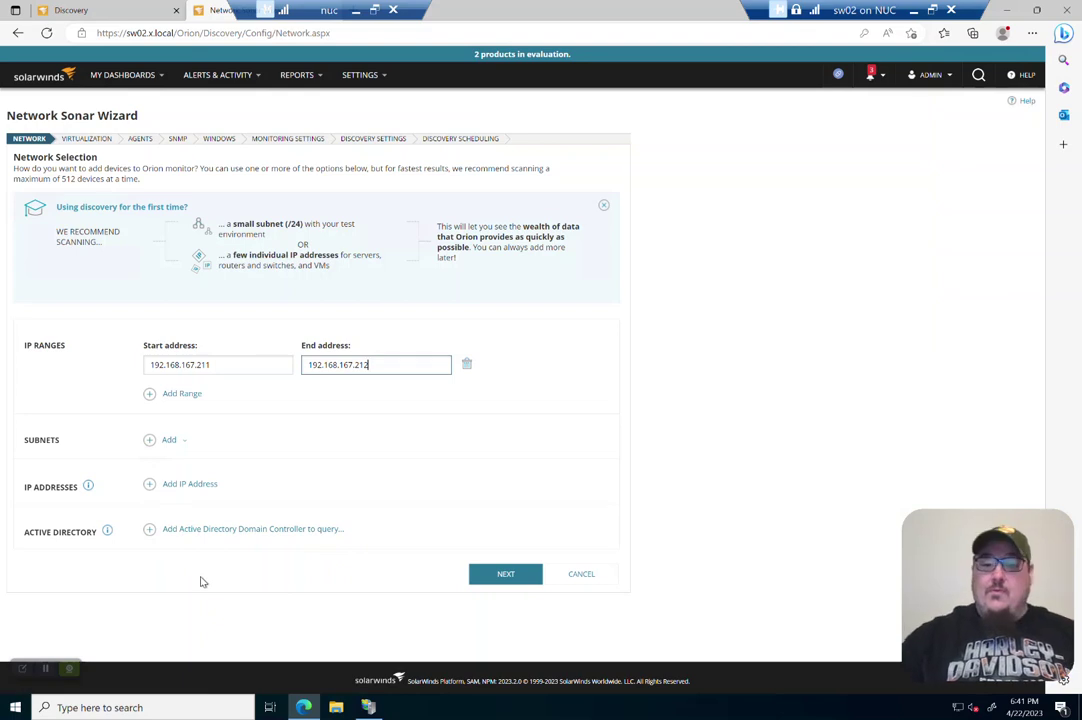
Accept the network selection and proceed past the virtualization and agent pages without adding entities or checking agent-polled nodes
left_click(501, 578)
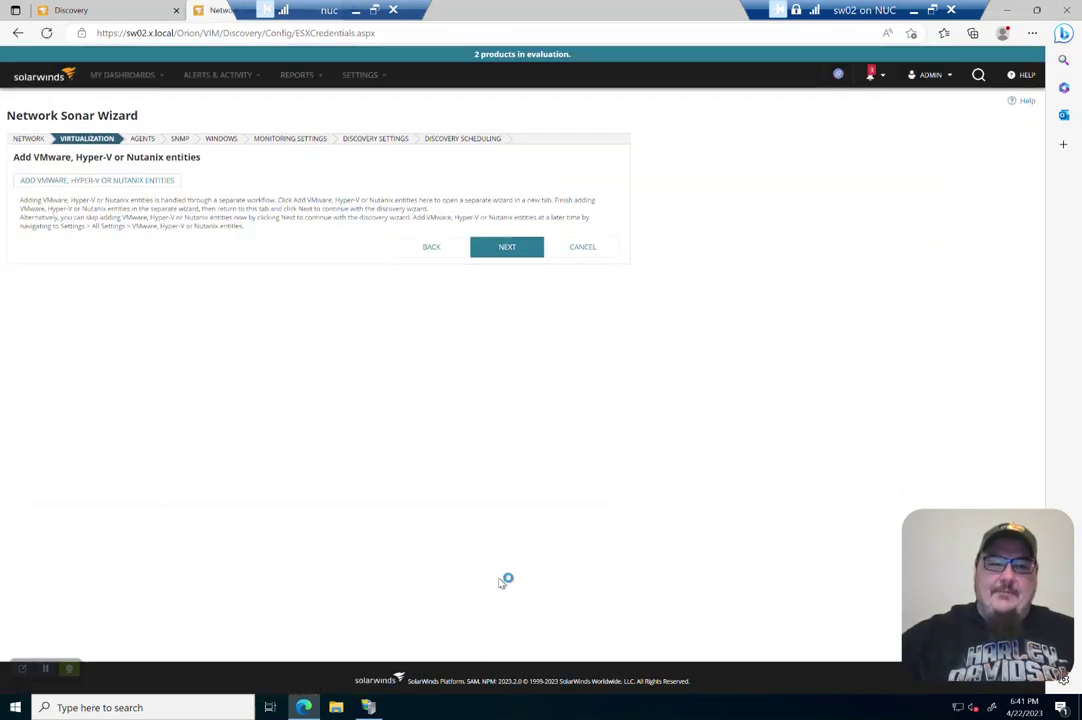
left_click(494, 249)
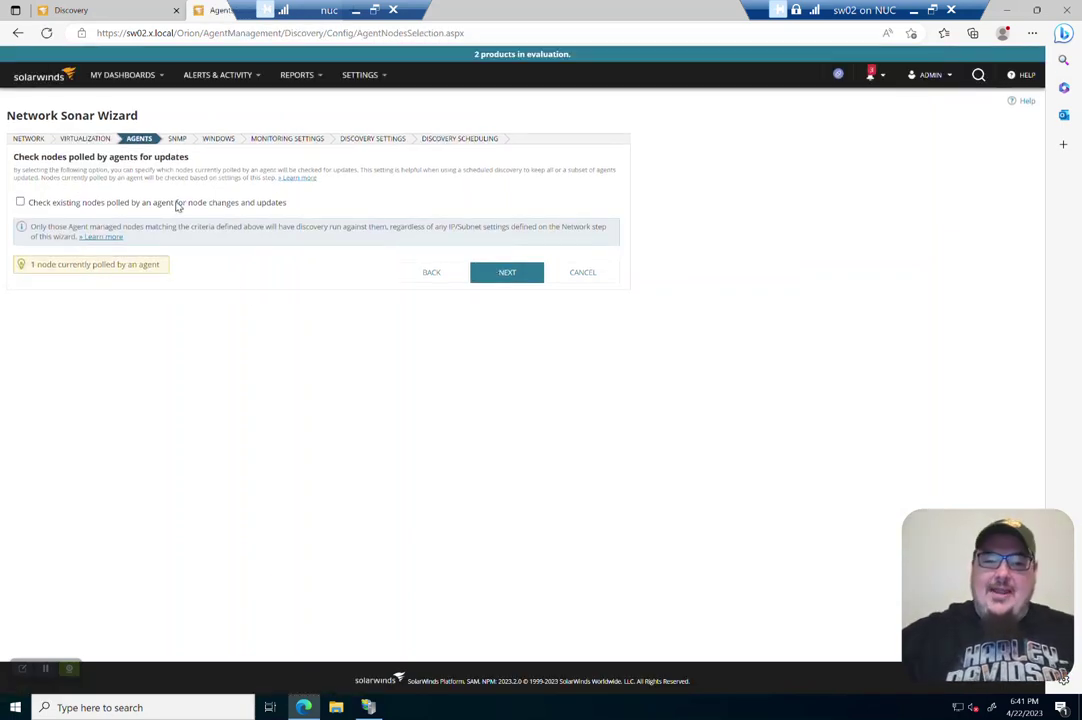
left_click(501, 278)
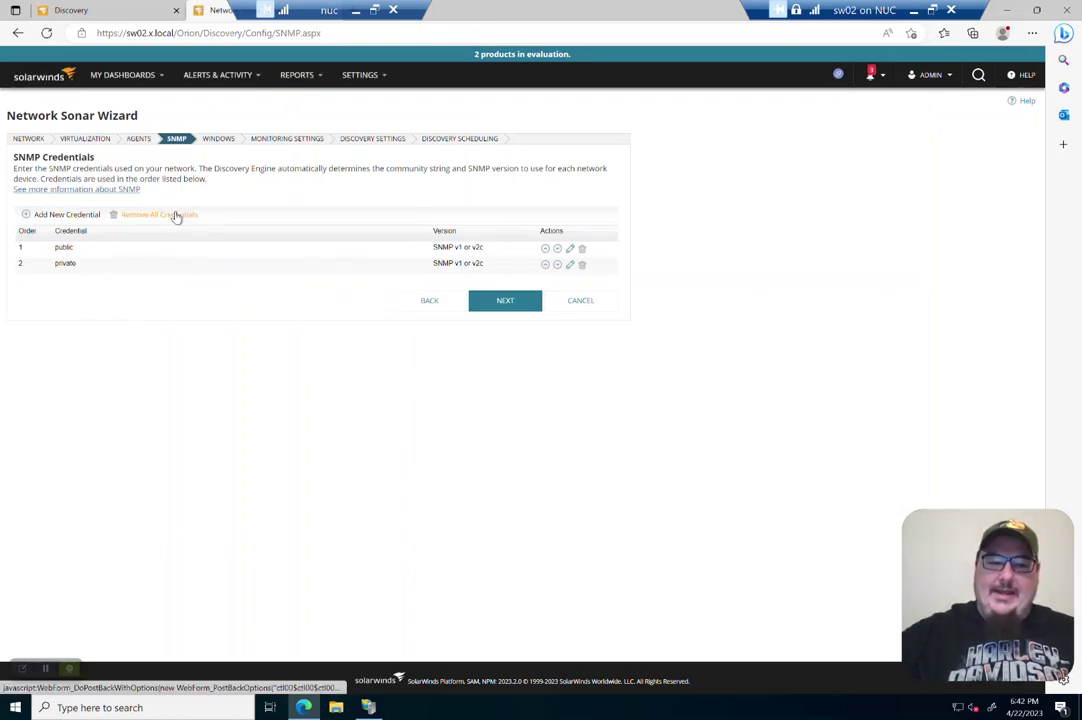
Remove the public and private SNMP credentials and continue to the Windows credentials
left_click(583, 249)
left_click(583, 249)
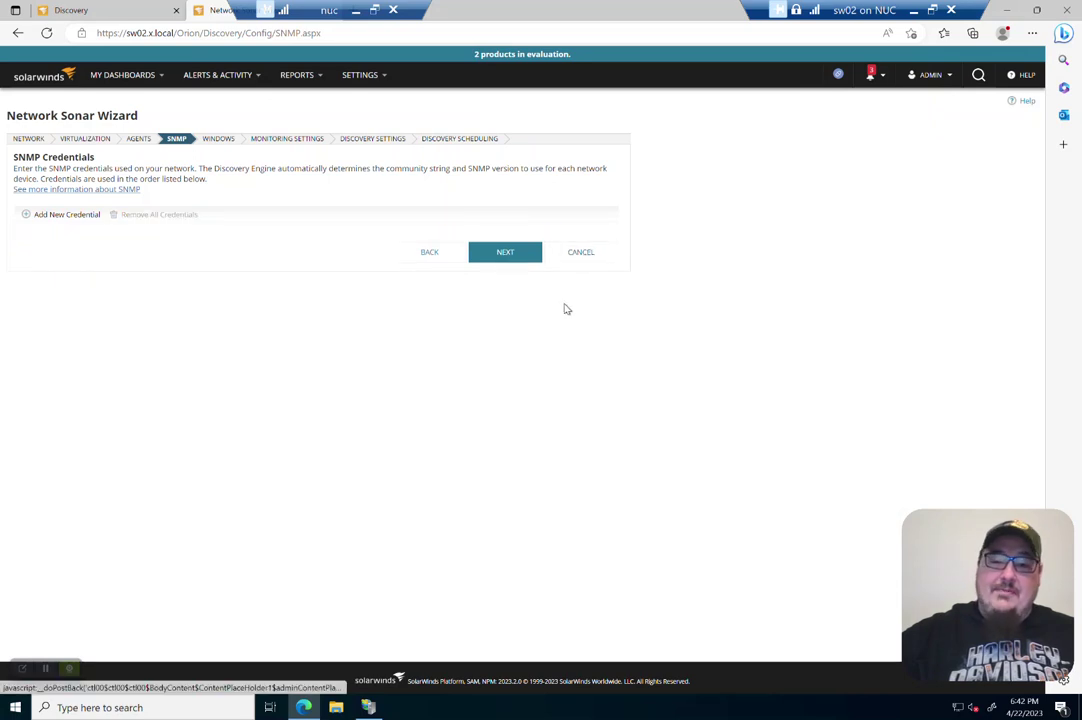
left_click(507, 254)
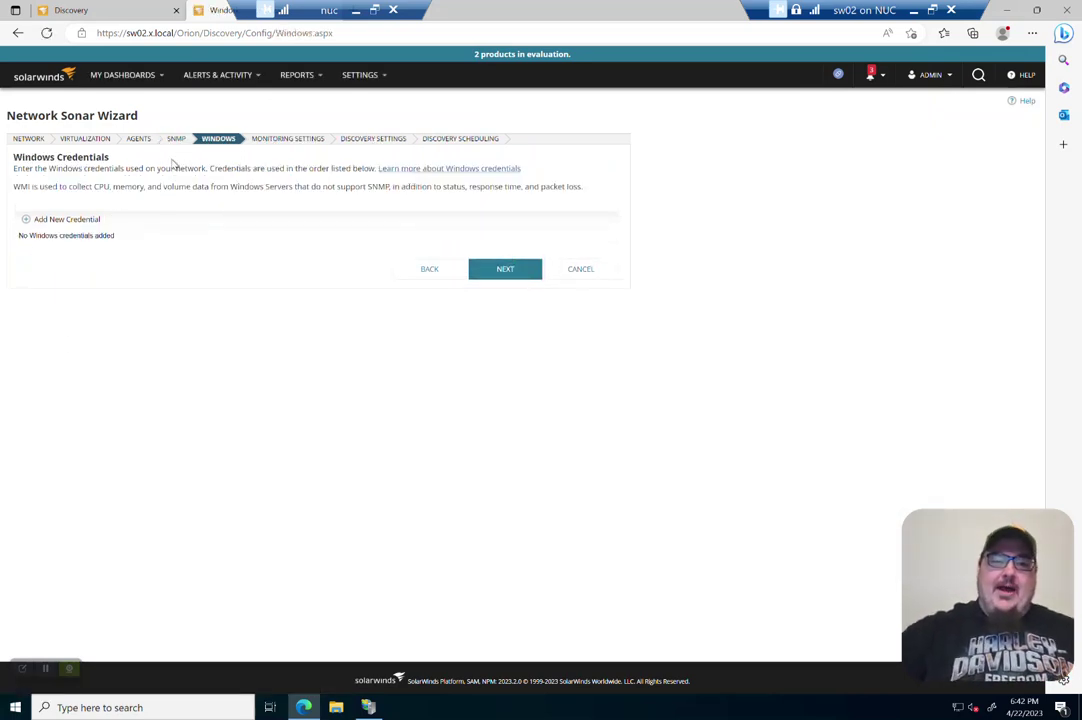
Add the saved solarwinds.svc credential as the Windows credential for the discovery and continue to the monitoring settings
left_click(55, 220)
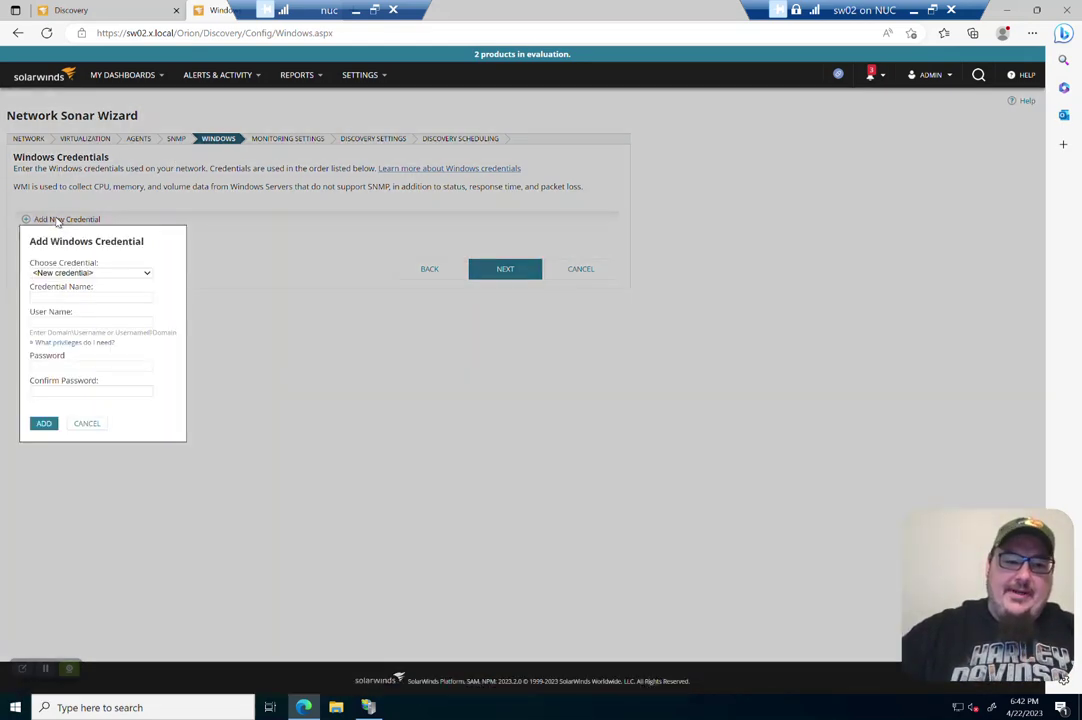
left_click(83, 273)
left_click(75, 291)
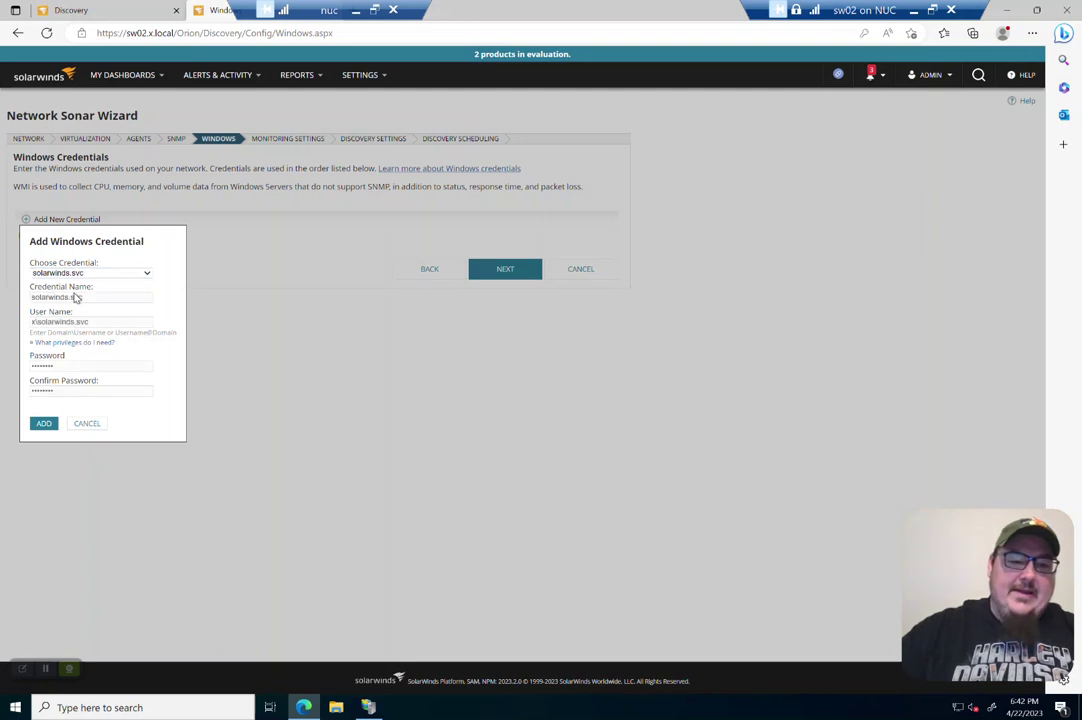
left_click(44, 423)
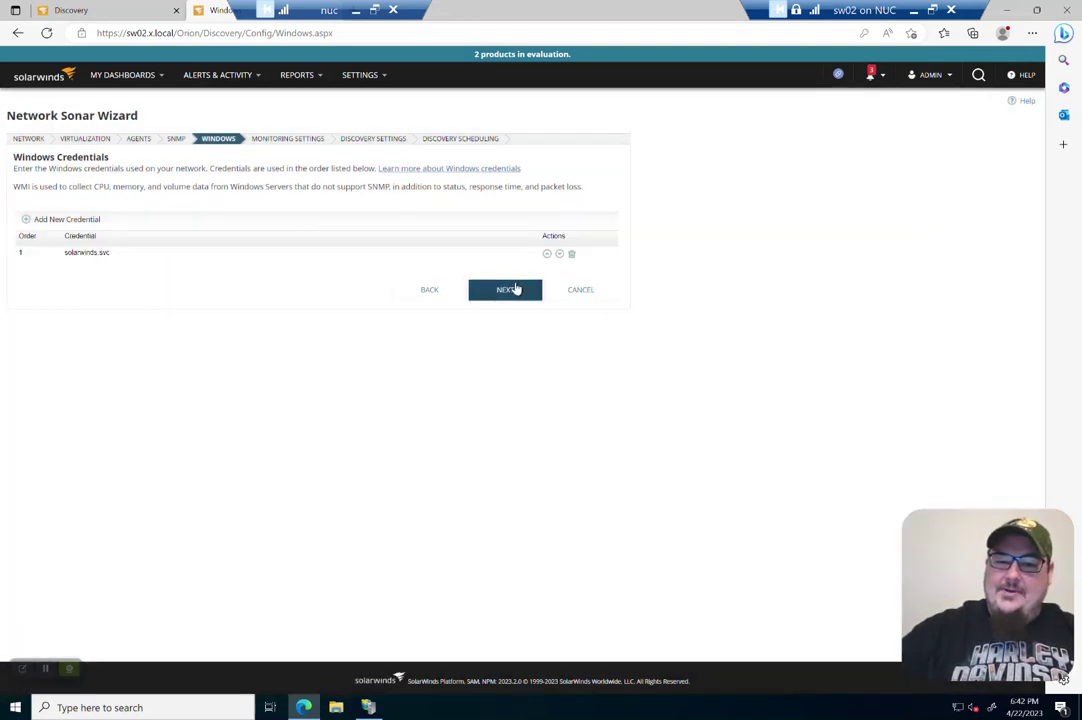
left_click(507, 291)
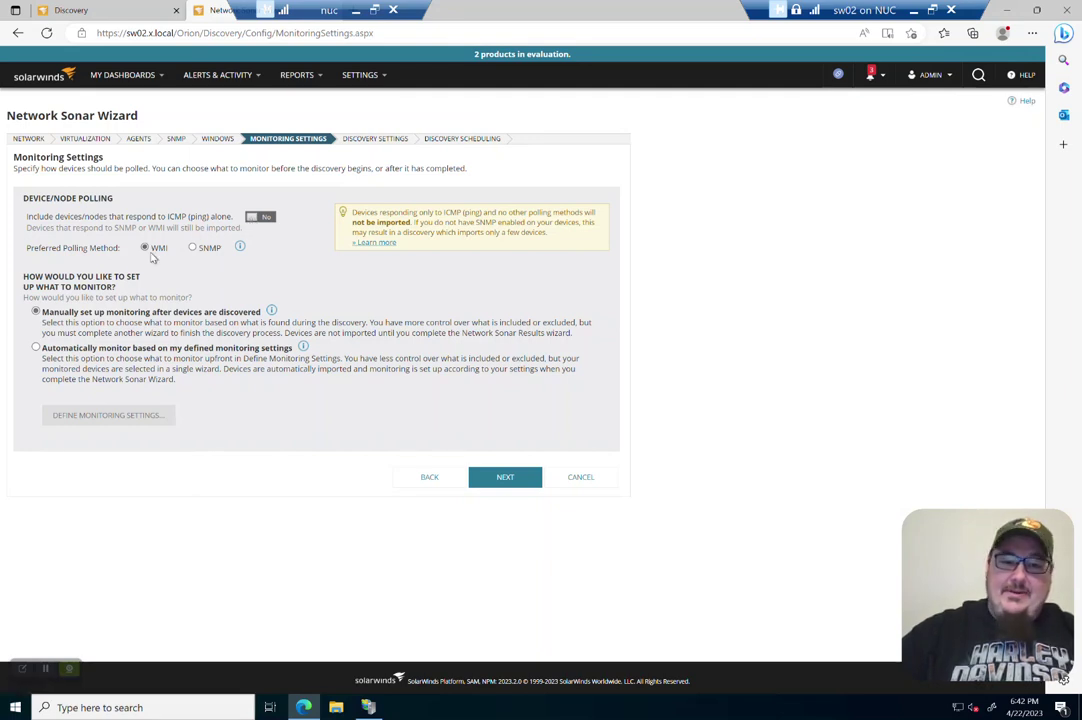
Keep WMI polling, manual monitoring setup and the default discovery settings, and run the discovery once immediately
left_click(499, 477)
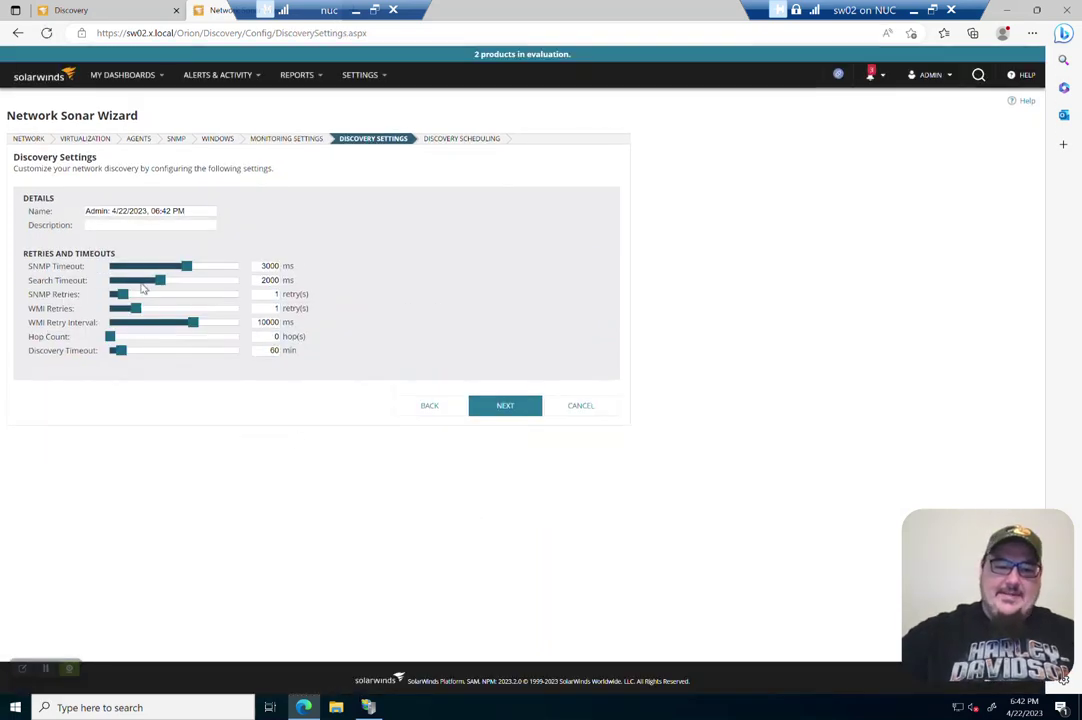
left_click_drag(188, 211, 46, 208)
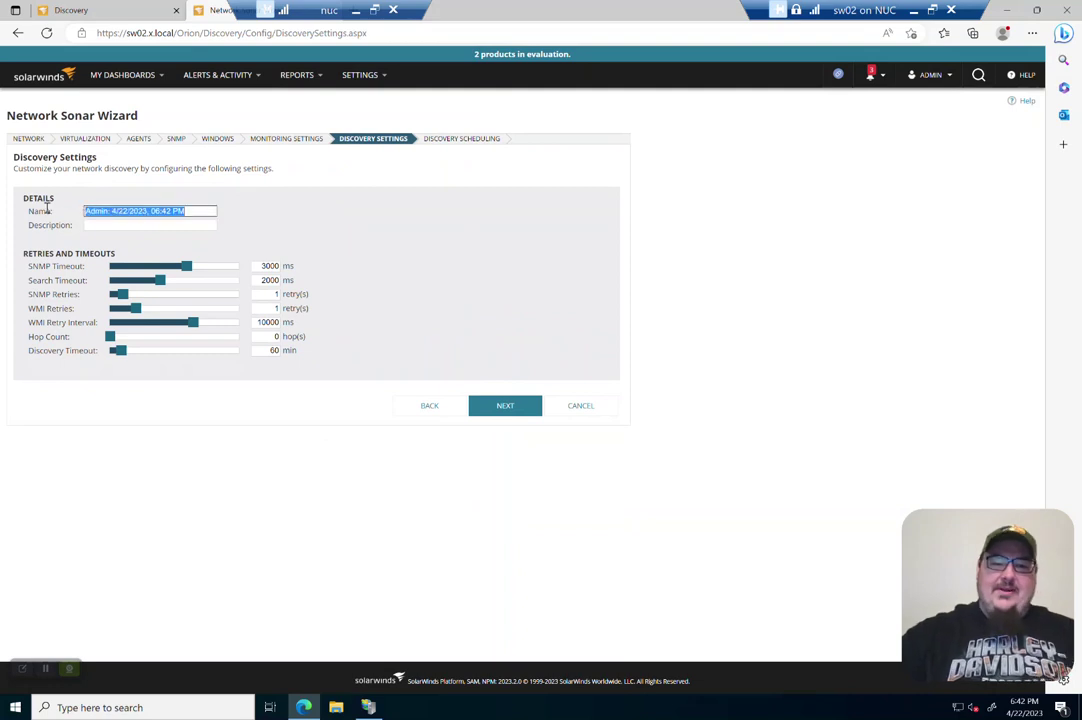
left_click(462, 314)
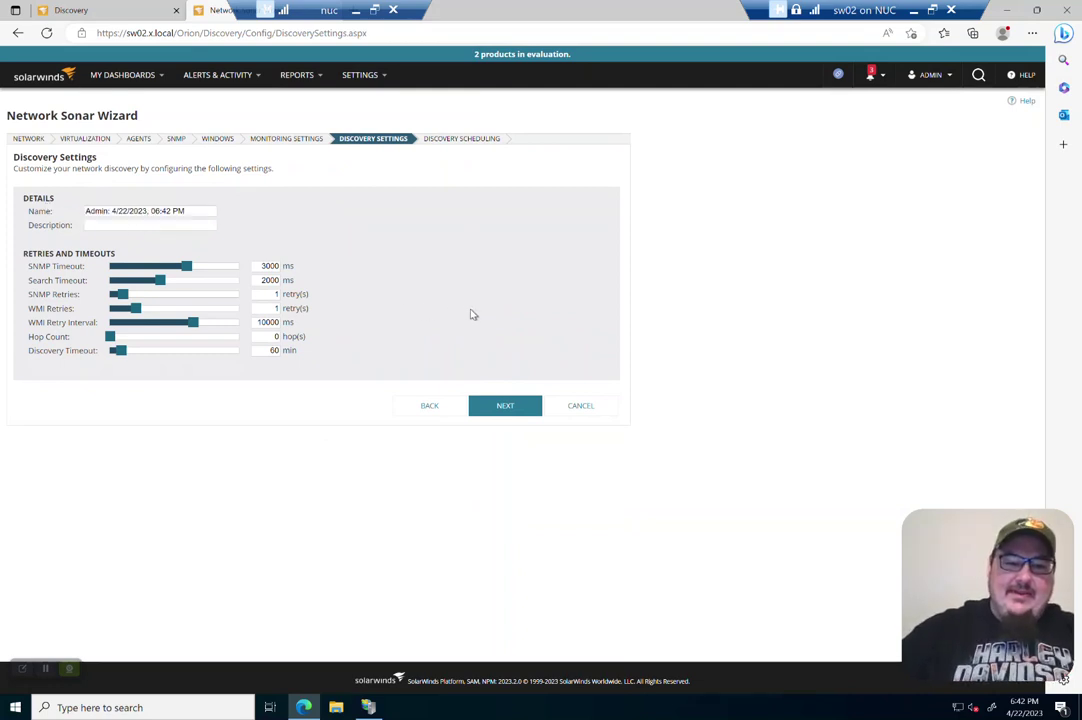
left_click(507, 406)
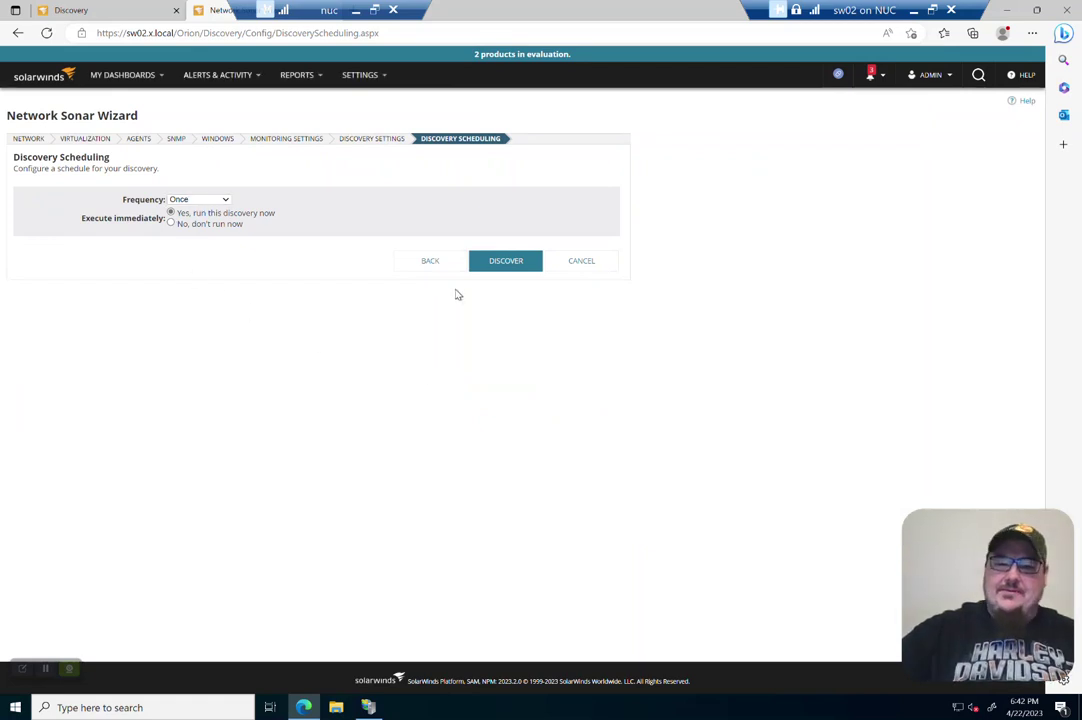
left_click(501, 268)
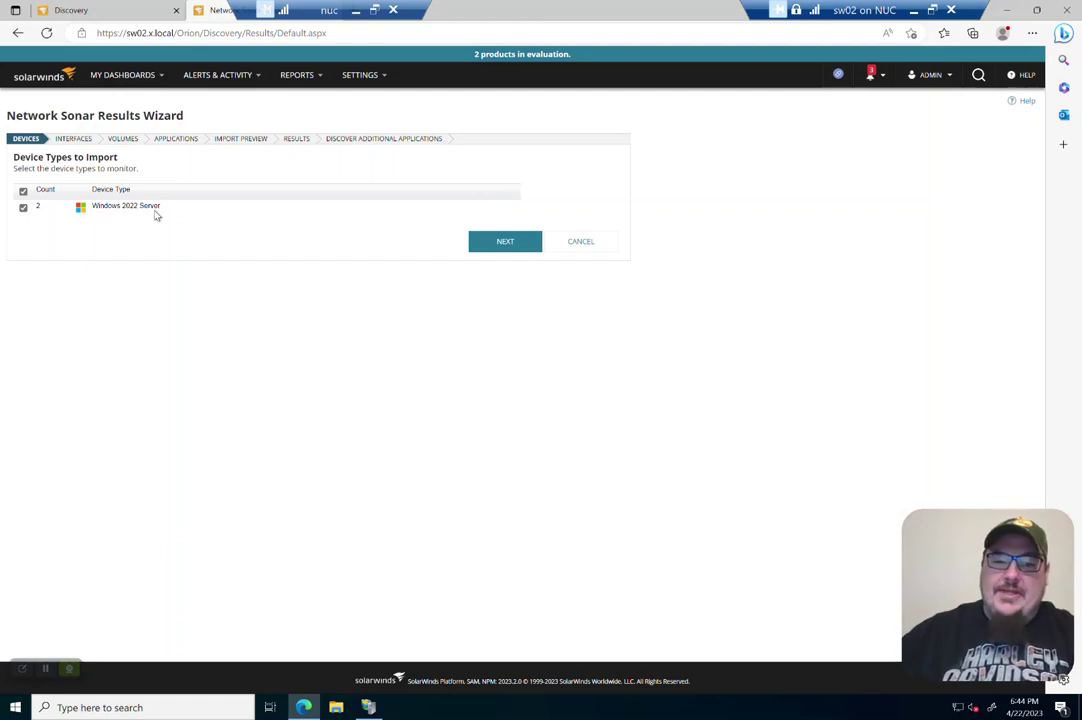
Keep the Windows 2022 Server device type and the Ethernet interfaces of SQL01 and WEB01 selected for import, and continue to the volumes
left_click(503, 243)
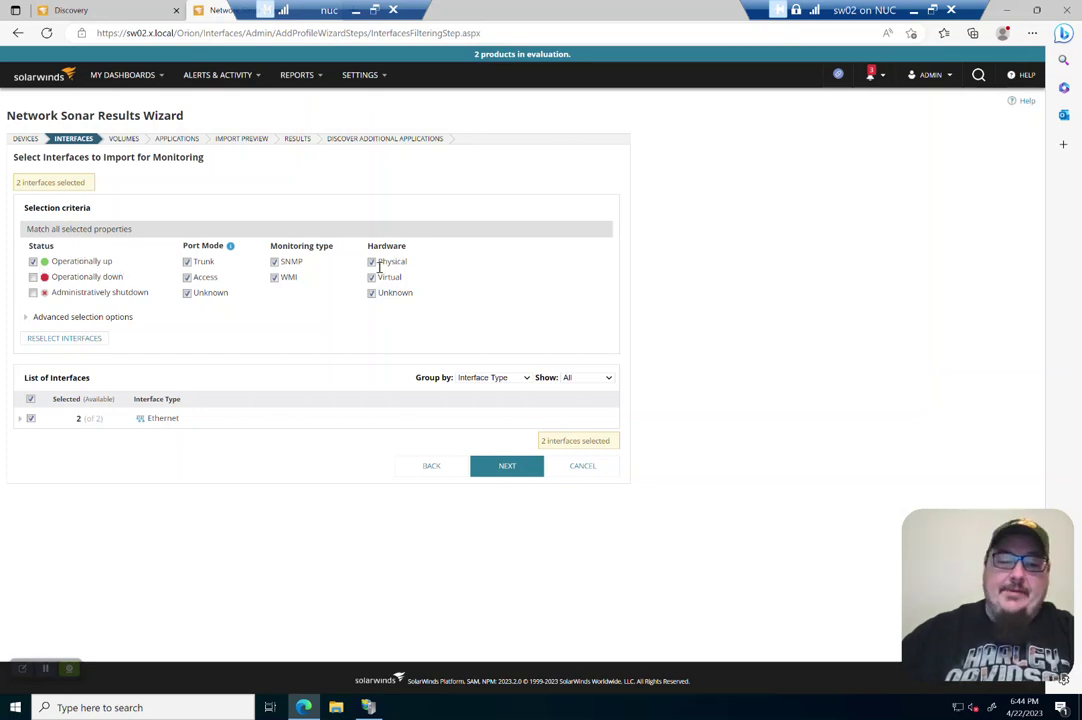
left_click(20, 418)
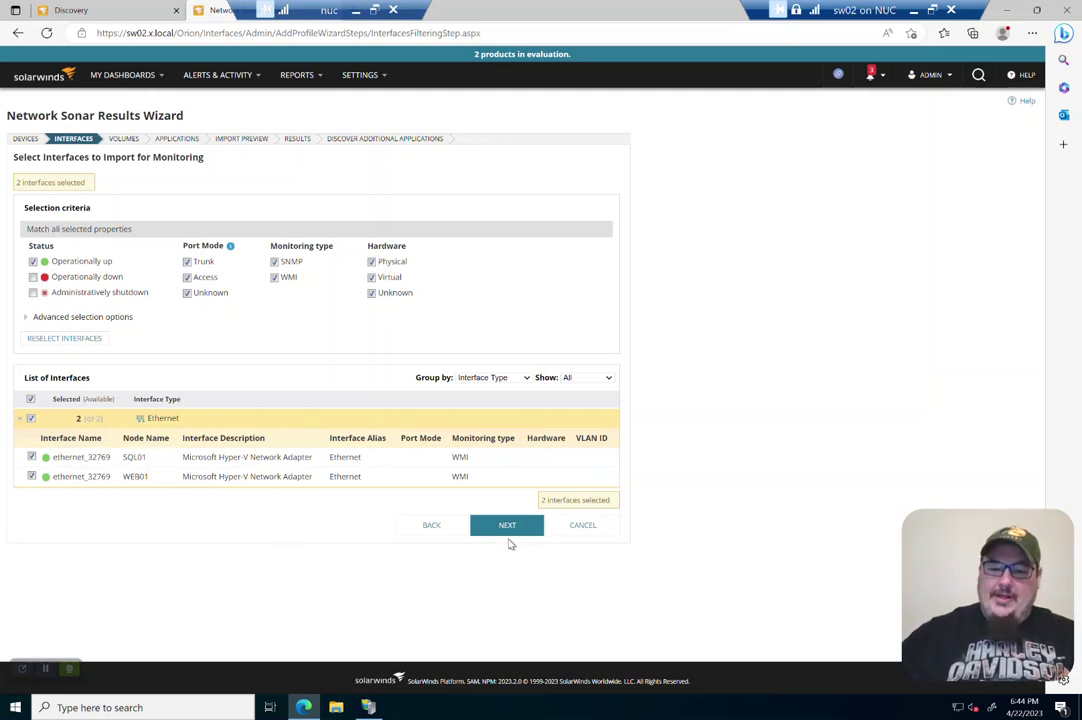
left_click(507, 526)
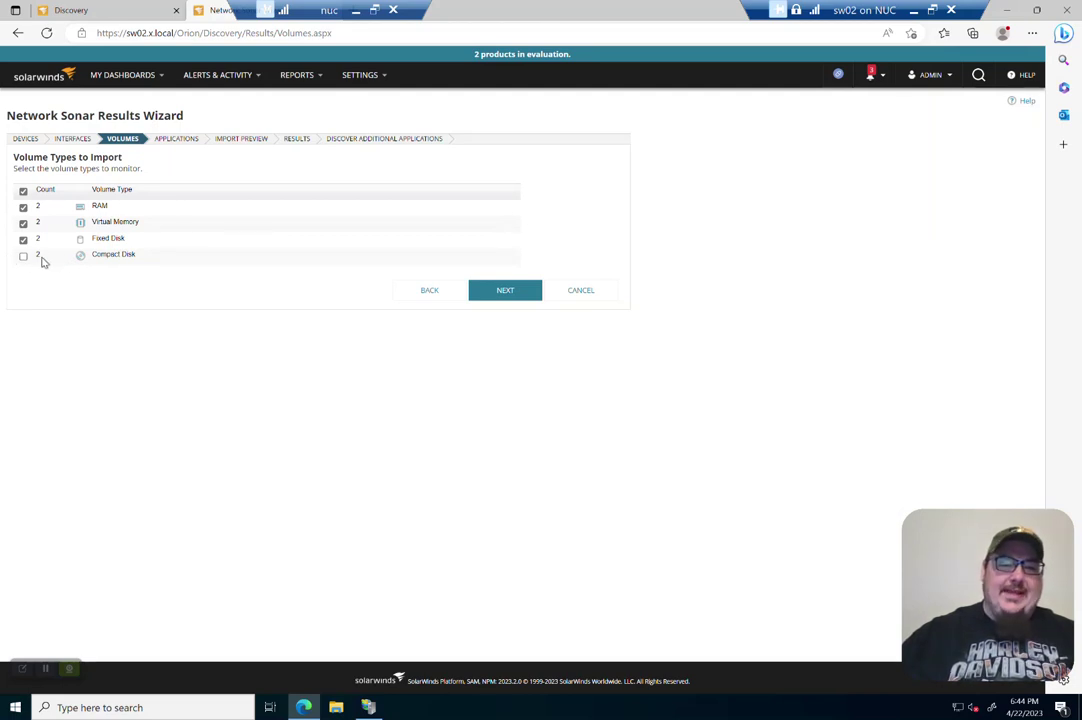
Exclude Virtual Memory from the volume types, keep the Microsoft IIS and Microsoft SQL Server applications selected, and continue to the import preview
left_click(23, 223)
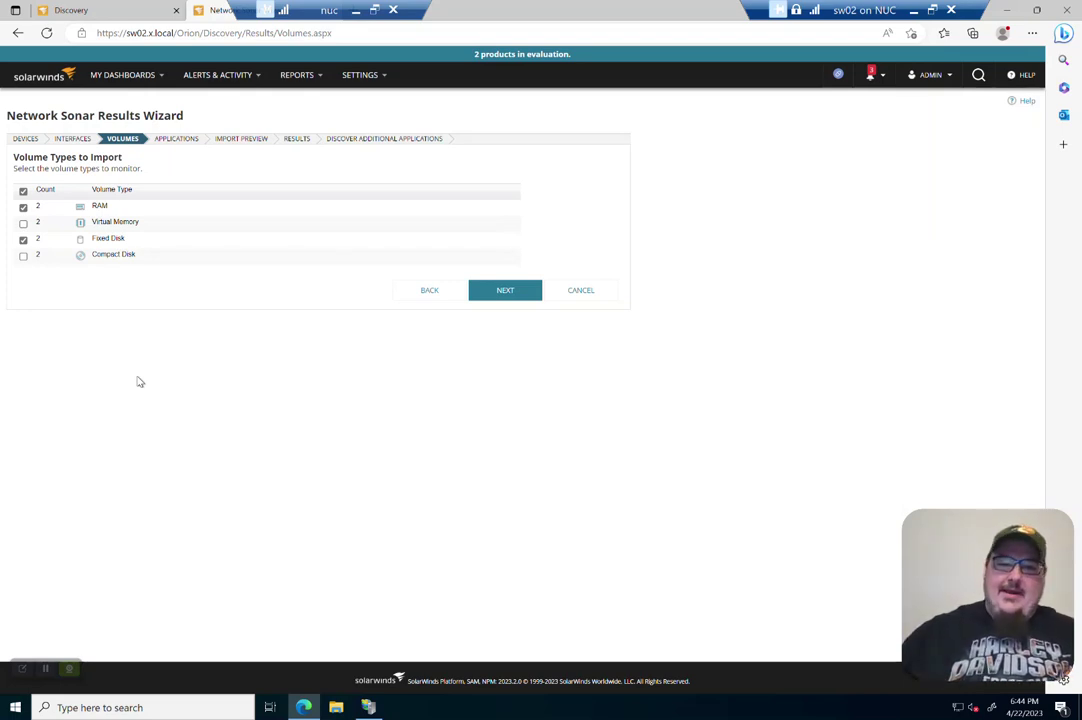
left_click(507, 292)
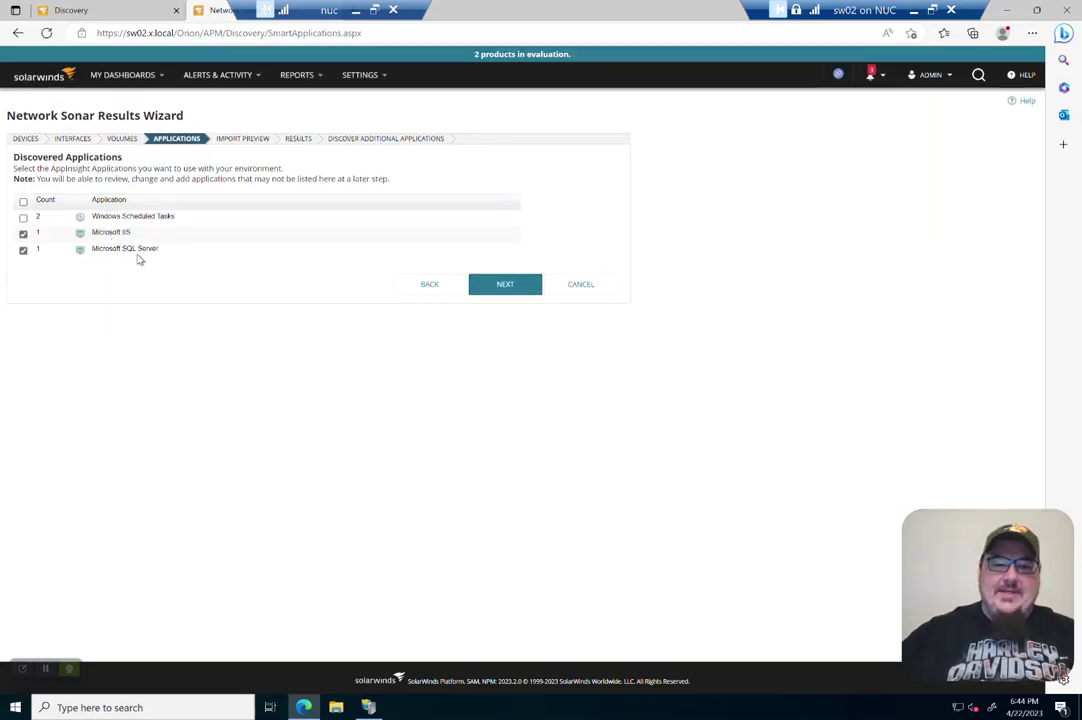
left_click(502, 285)
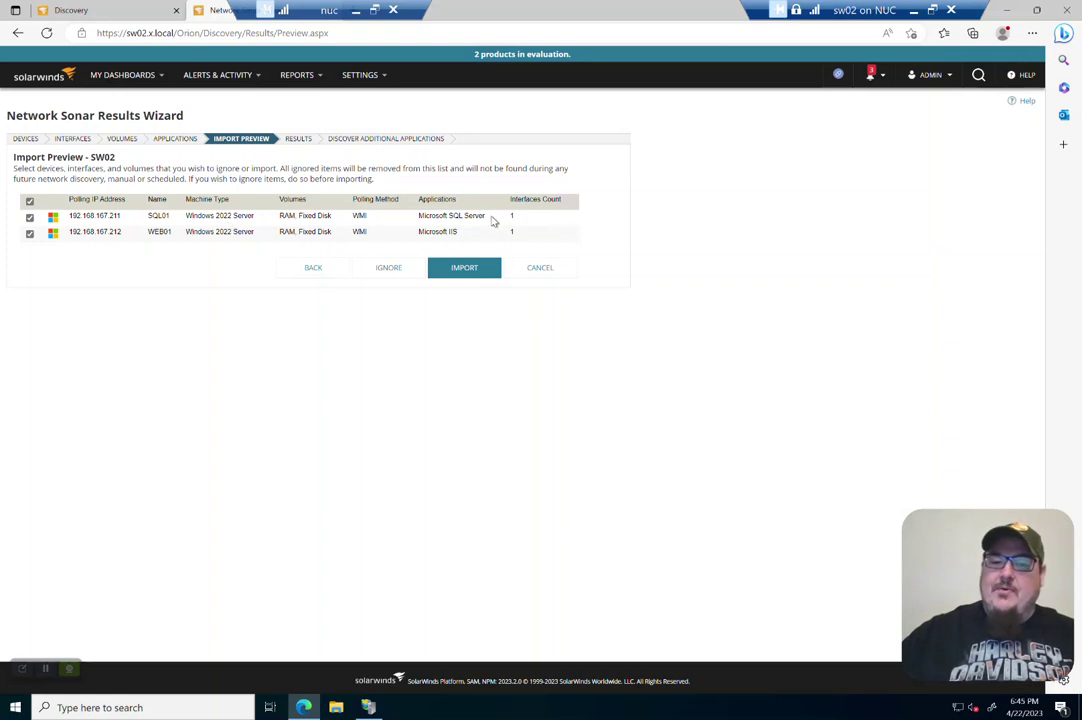
Review the SQL01 and WEB01 entries in the import preview, import both nodes and finish the results wizard
left_click_drag(486, 215, 418, 217)
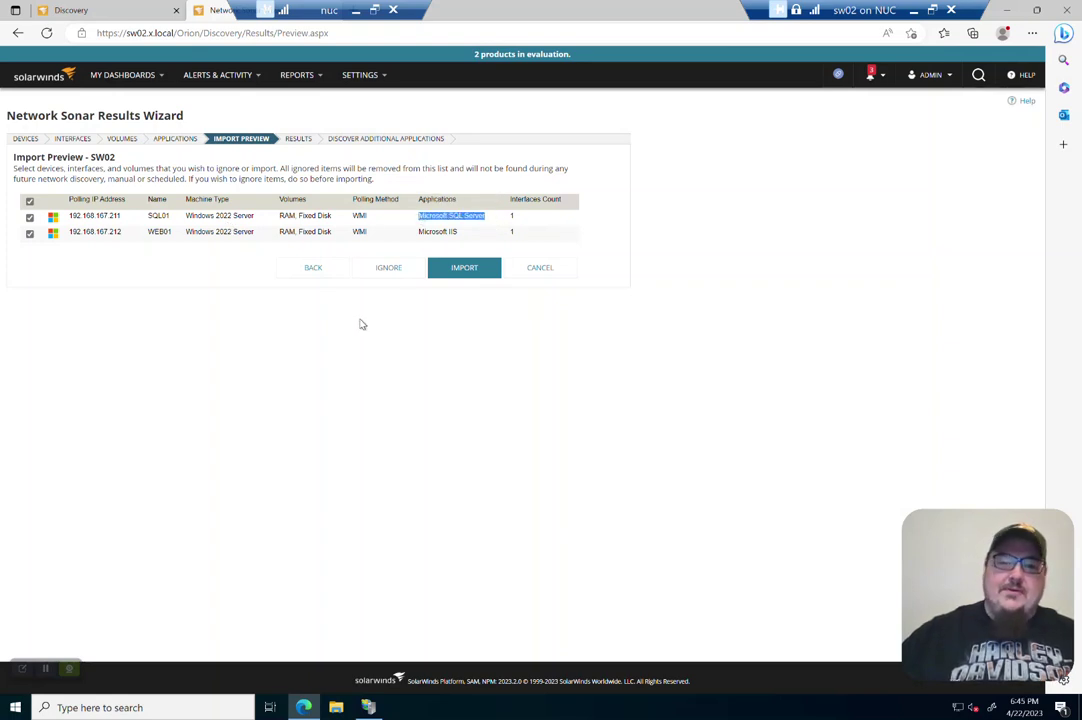
double_click(168, 235)
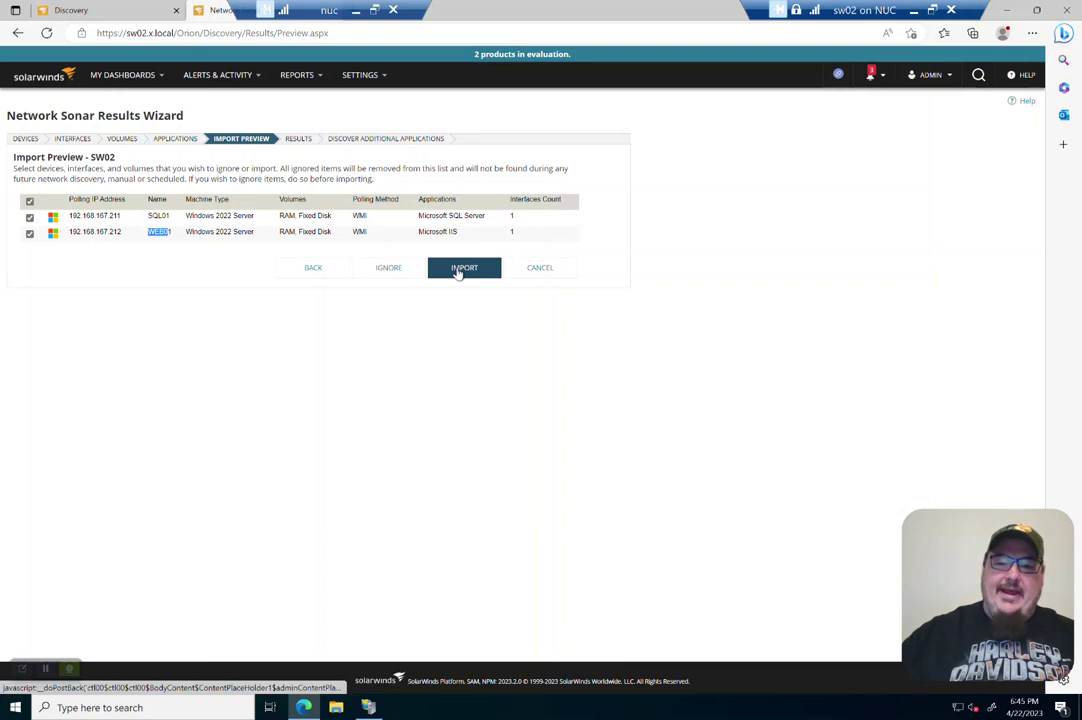
left_click(457, 269)
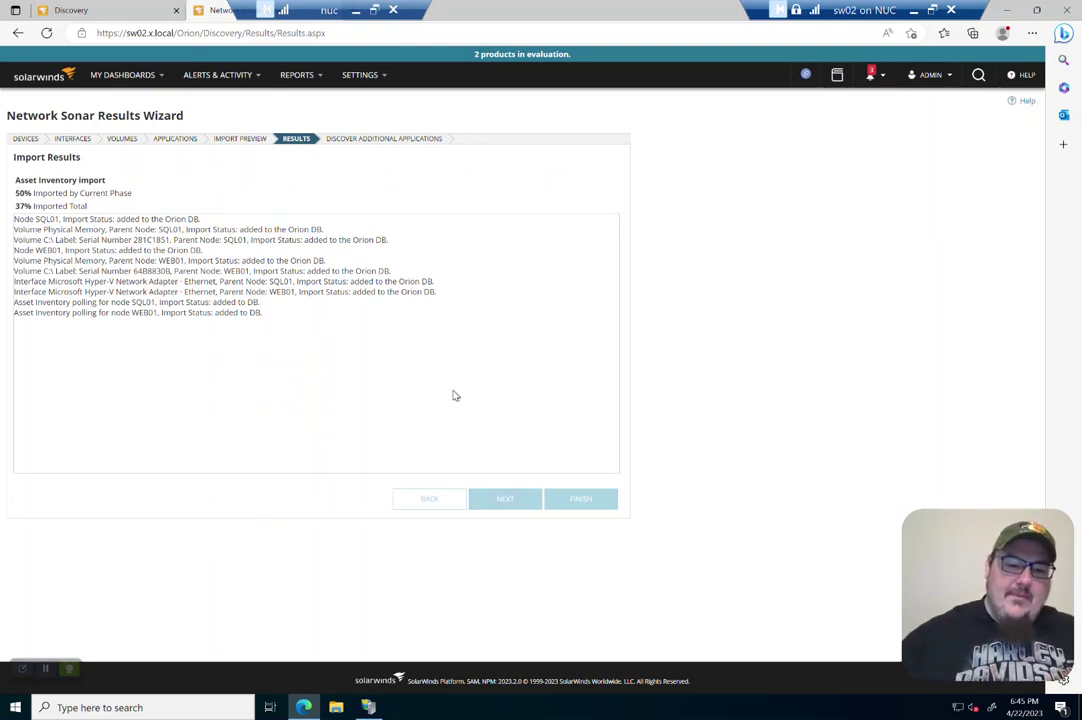
left_click_drag(268, 317, 14, 178)
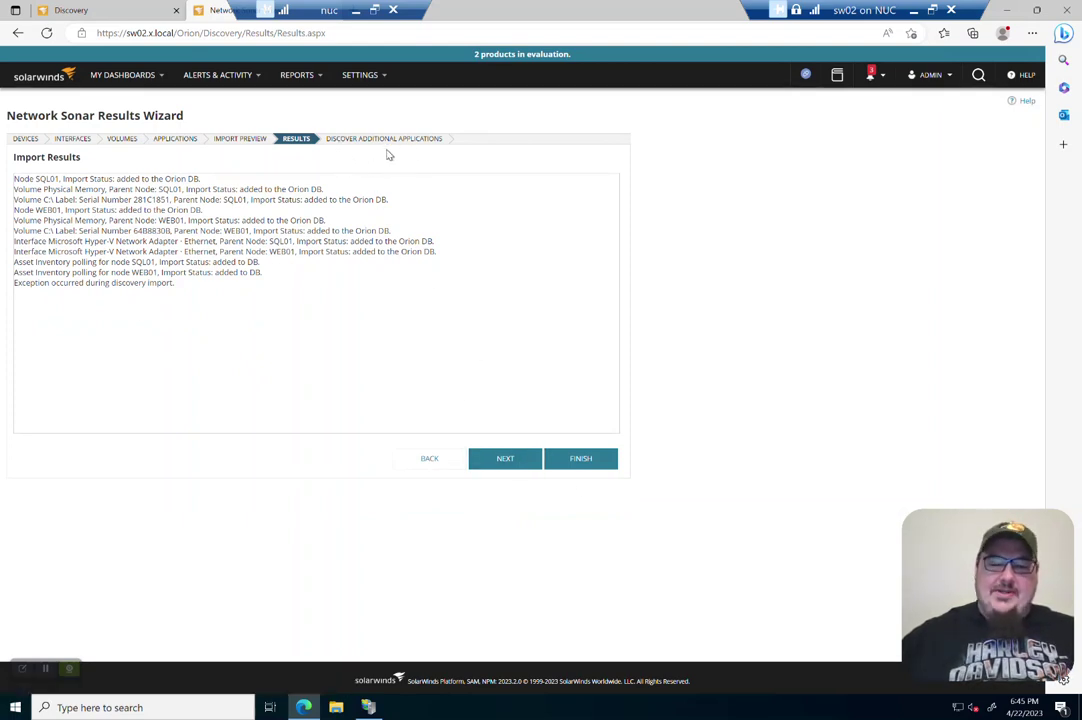
left_click(581, 460)
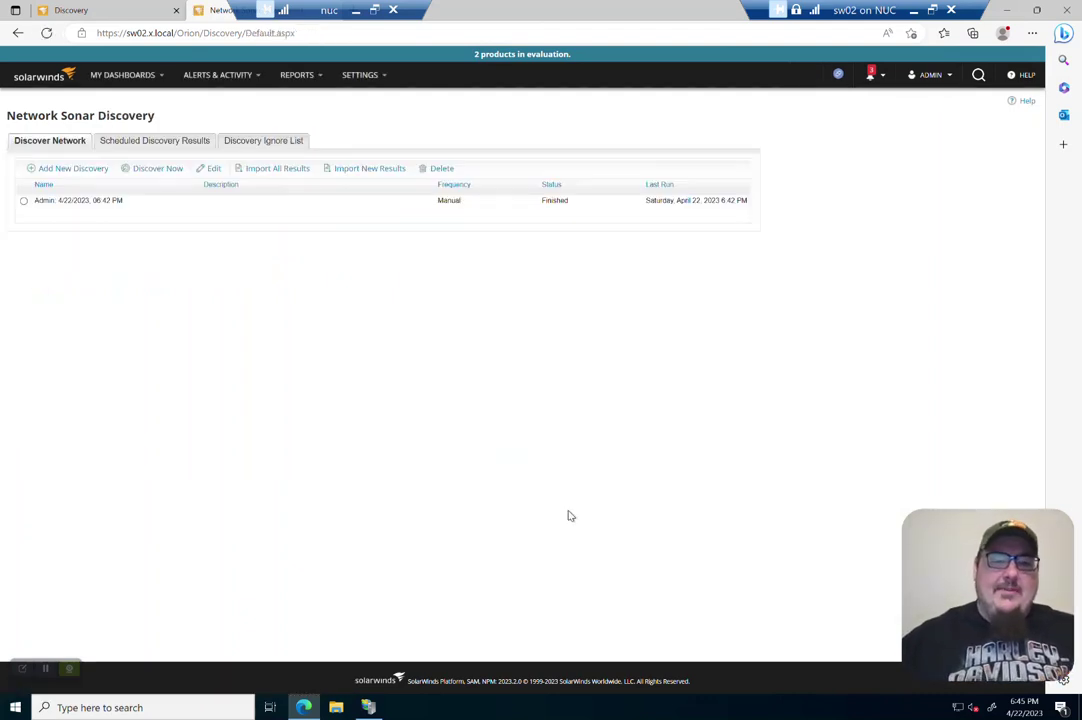
Open the node management page and list the Windows vendor nodes to check SQL01 and the WEB01 details
mouse_move(341, 80)
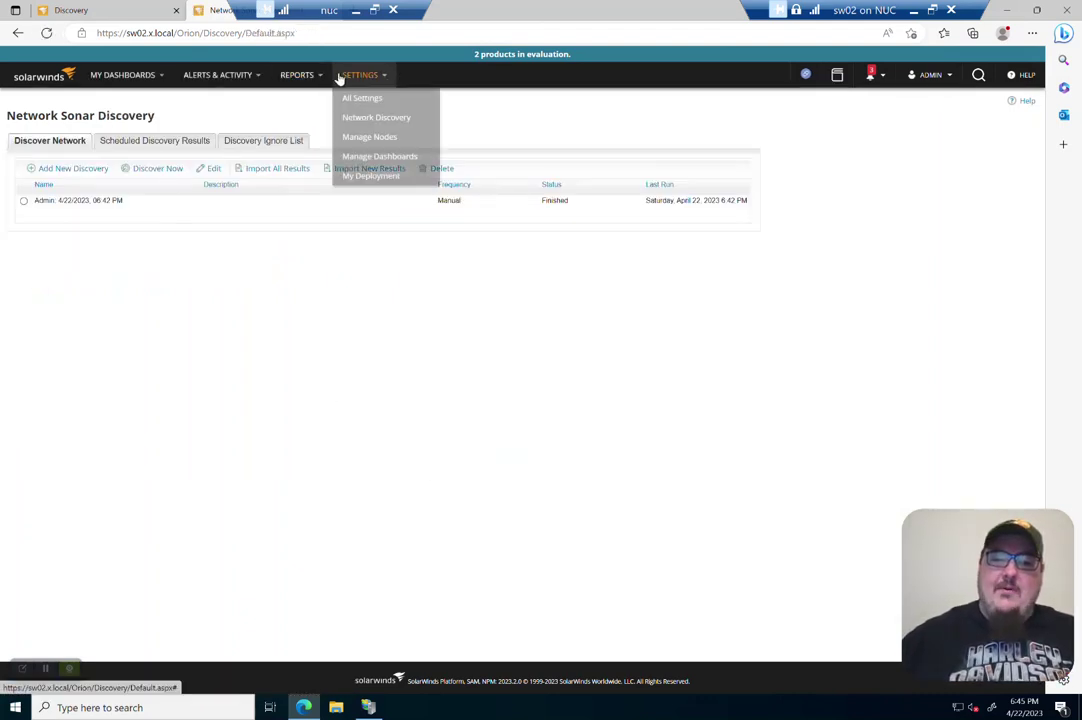
left_click(352, 137)
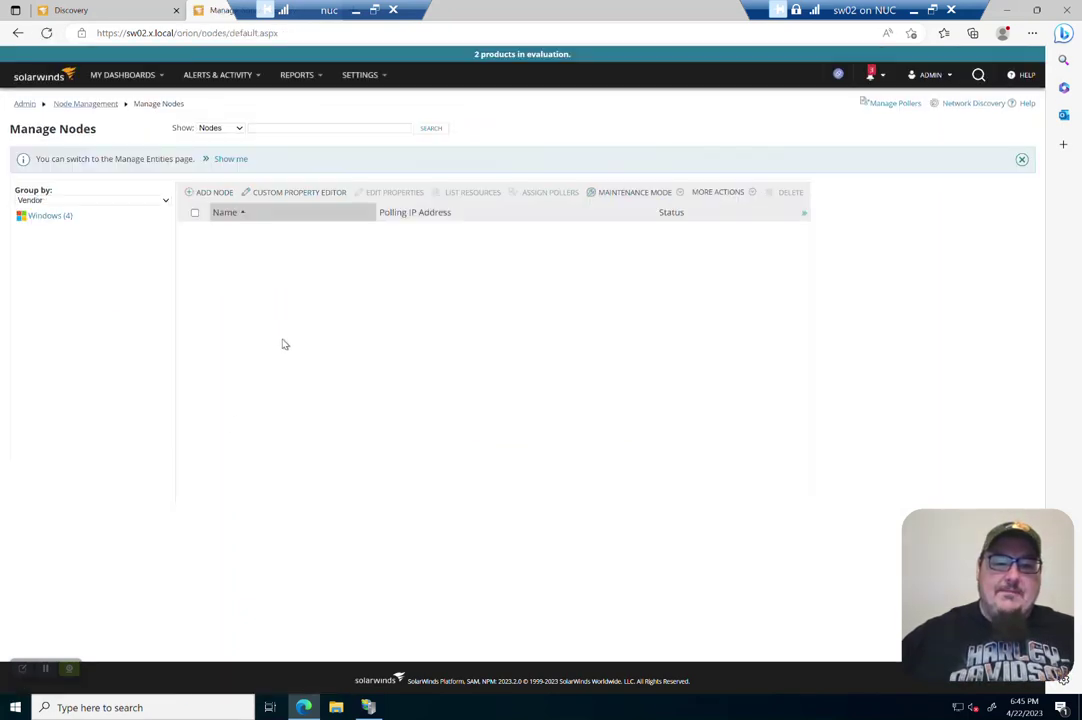
left_click(41, 218)
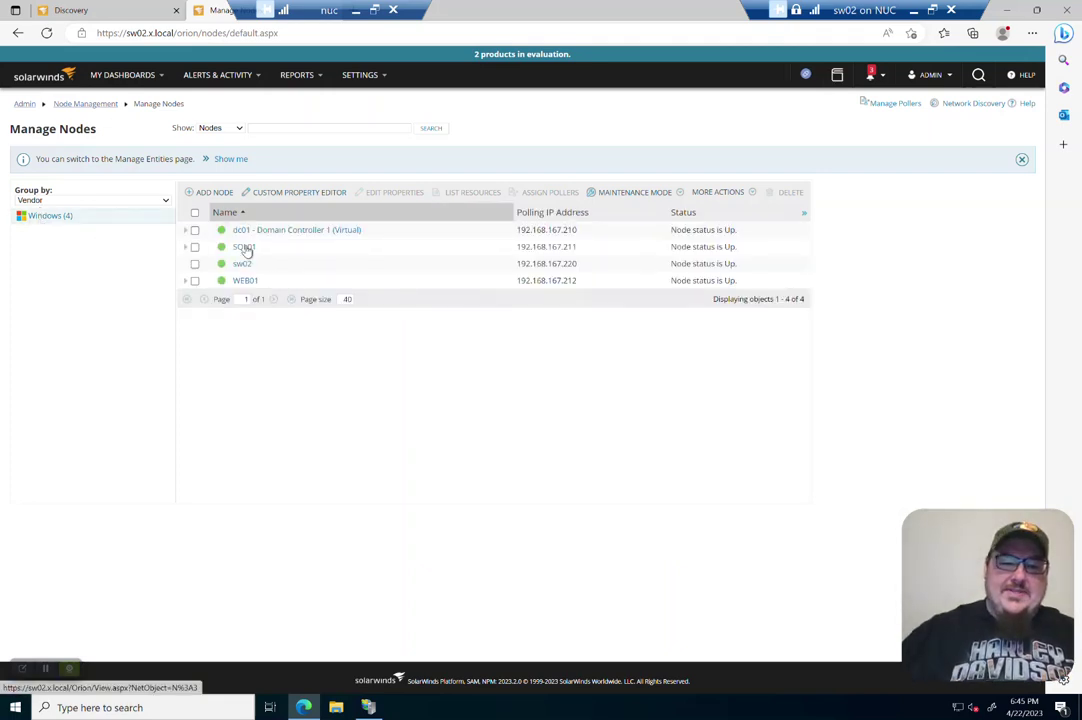
mouse_move(245, 281)
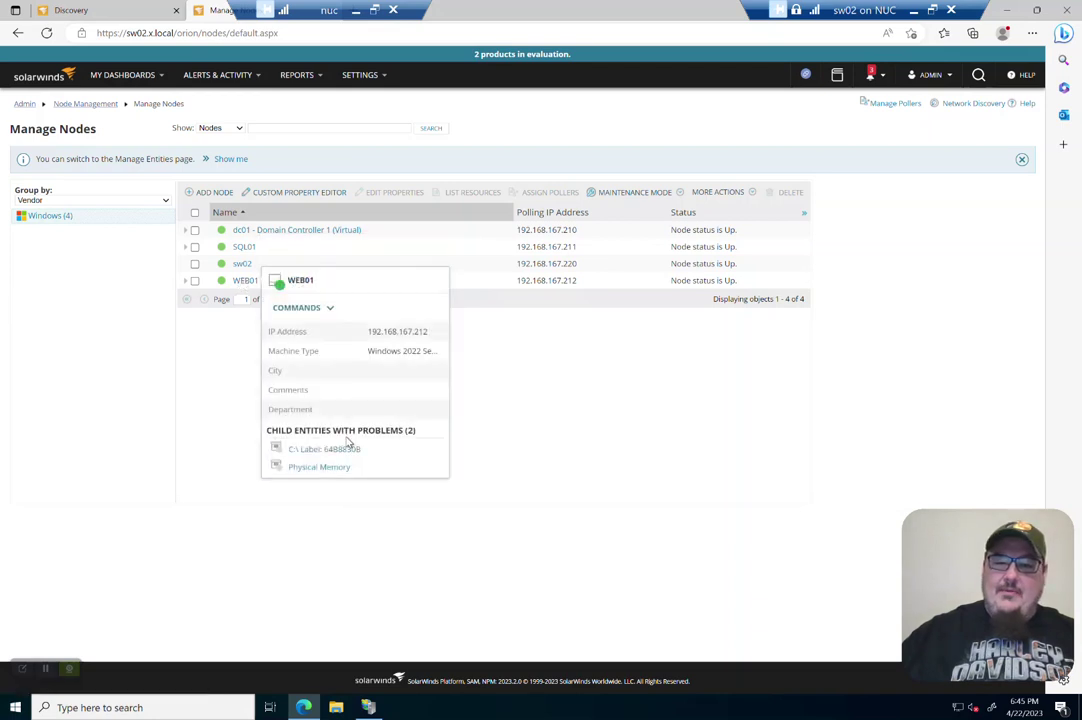